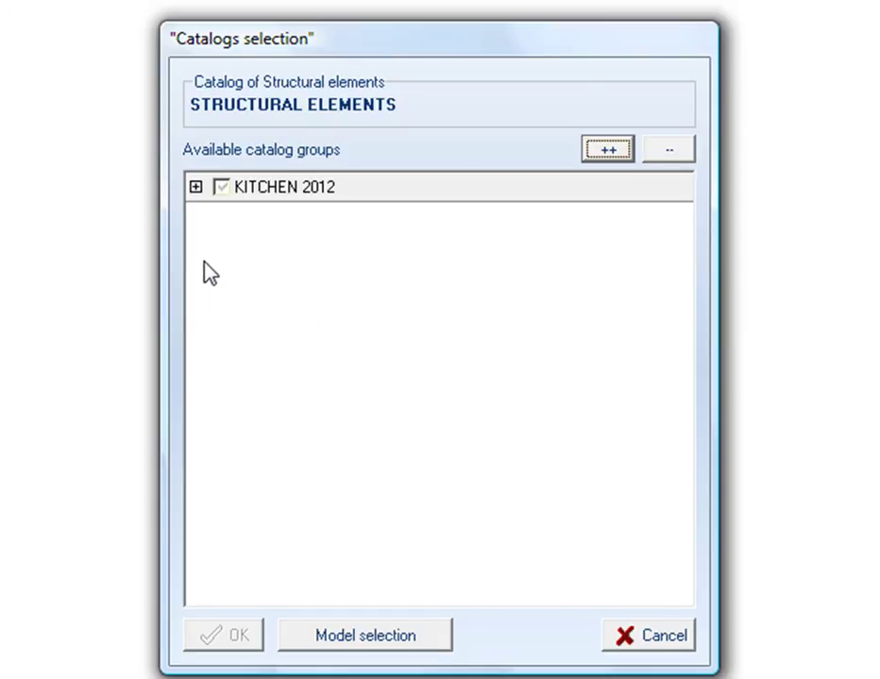
- Include the whole KITCHEN 2012 catalog group, review its nine groups, and start an empty design
left_click(223, 187)
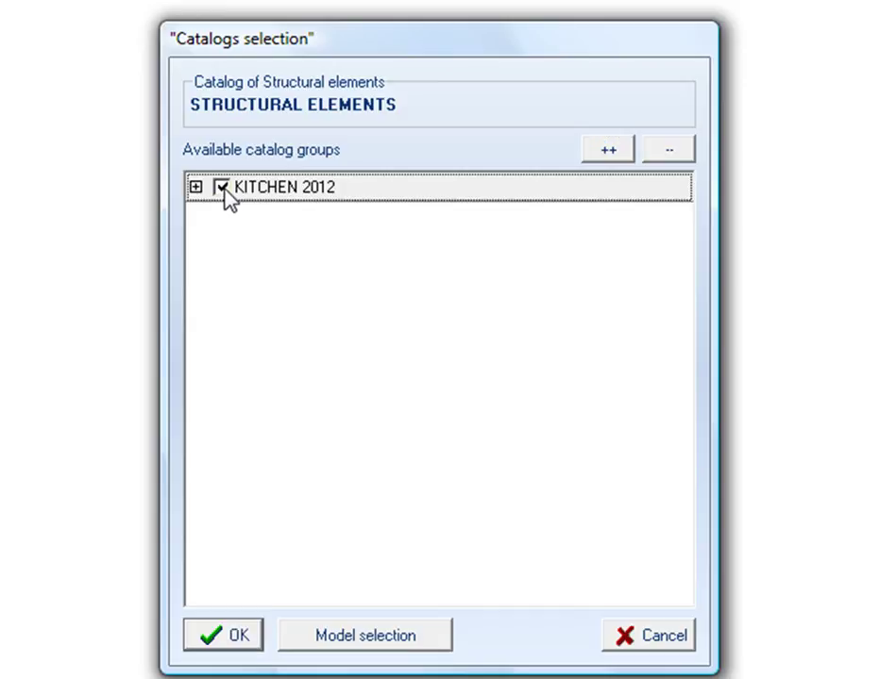
left_click(195, 188)
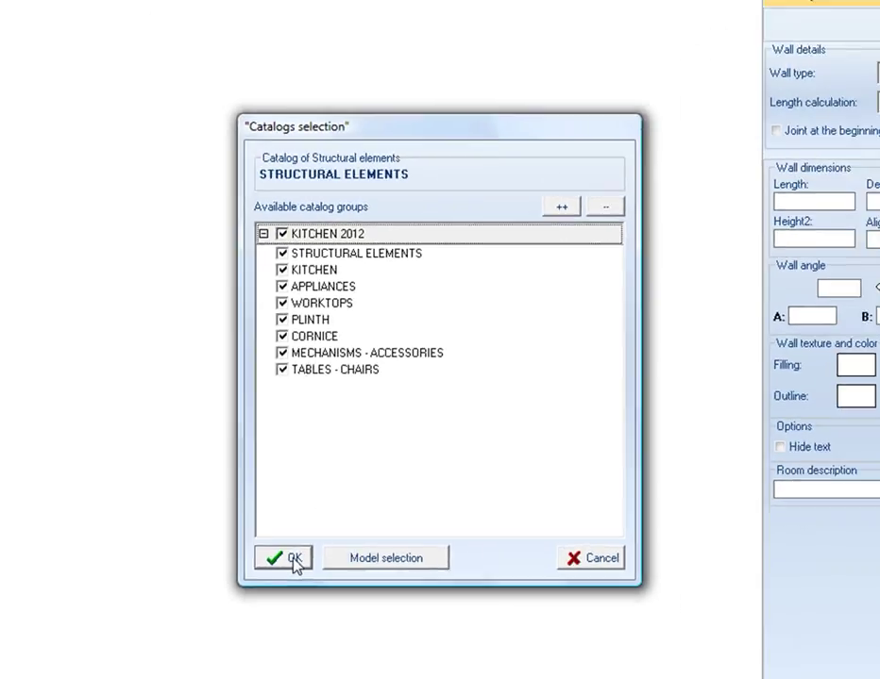
left_click(236, 638)
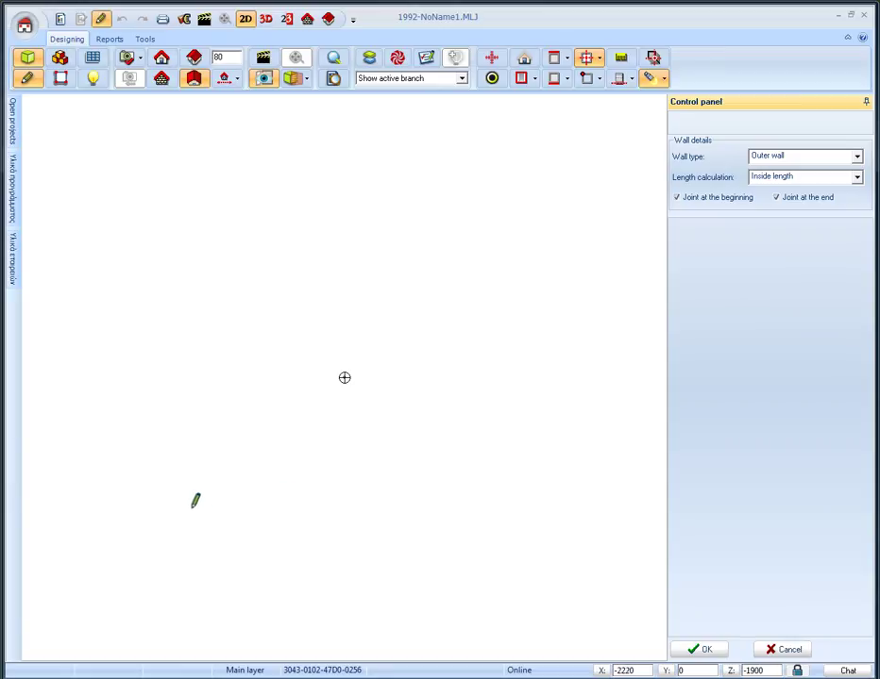
- Draw outer walls of 5000, 7000 and 5000, then close the rectangle at the start point
left_click(95, 594)
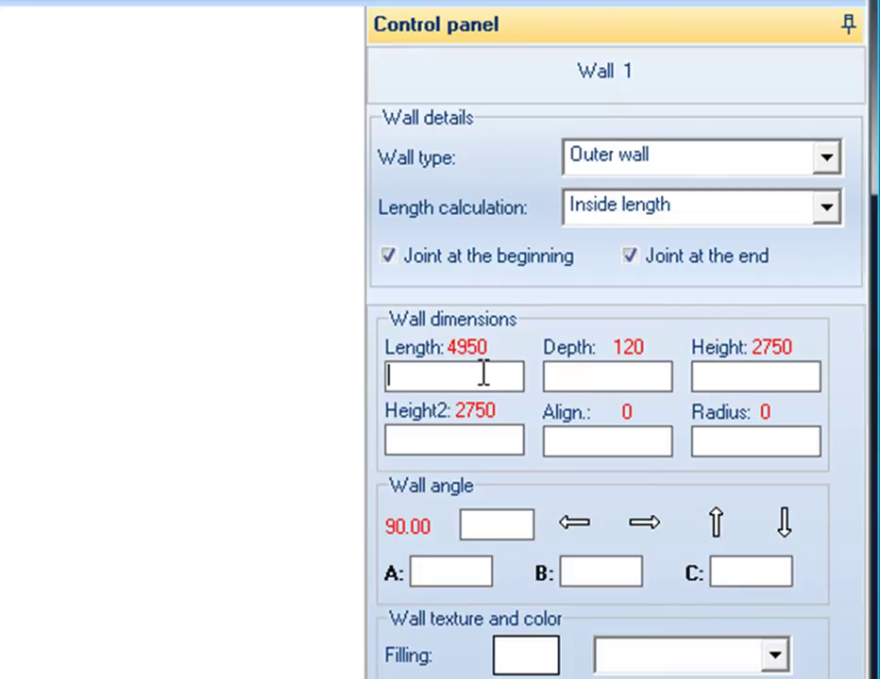
type("5000")
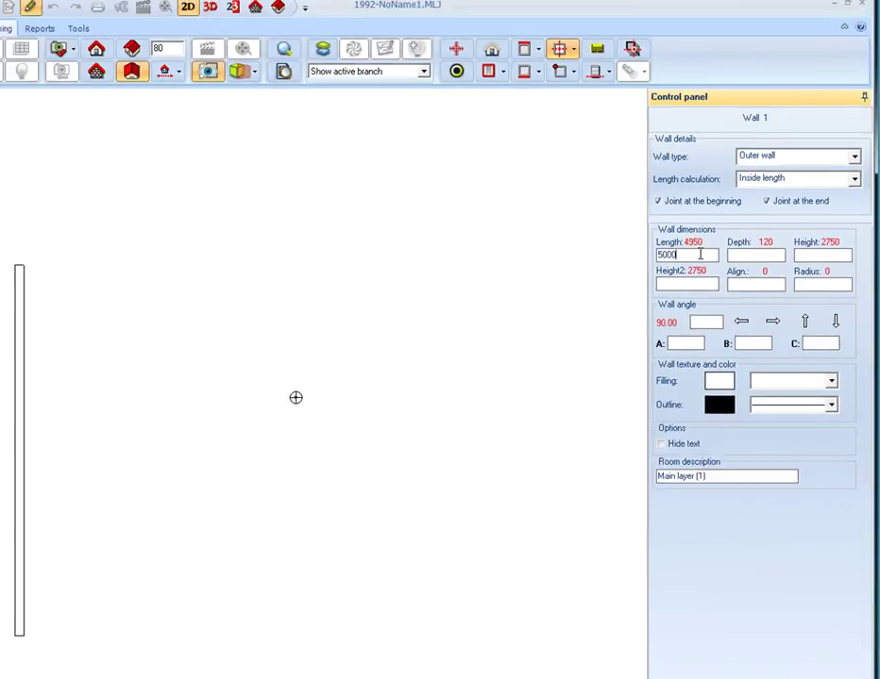
key("Return")
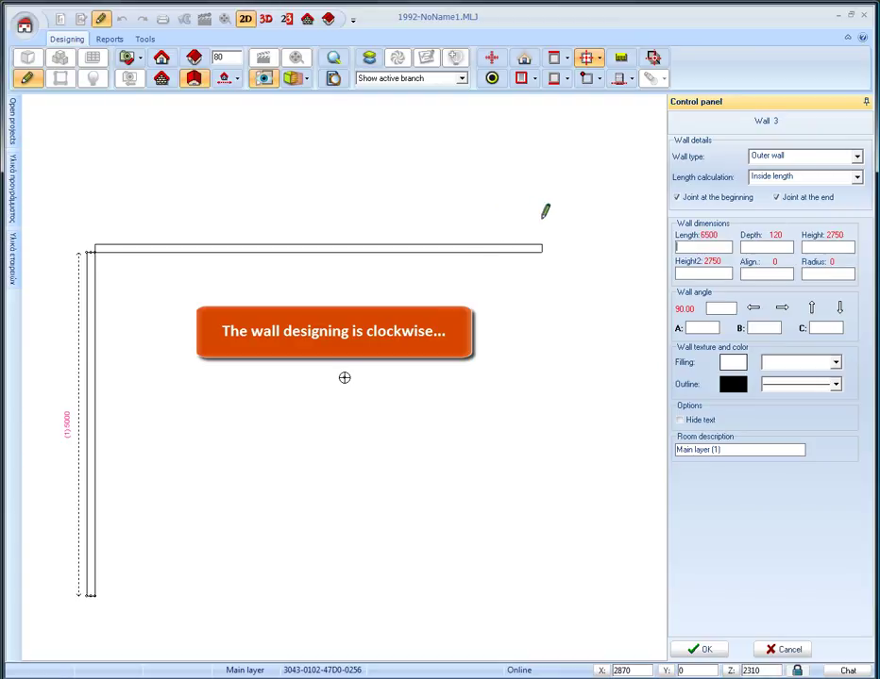
type("7000")
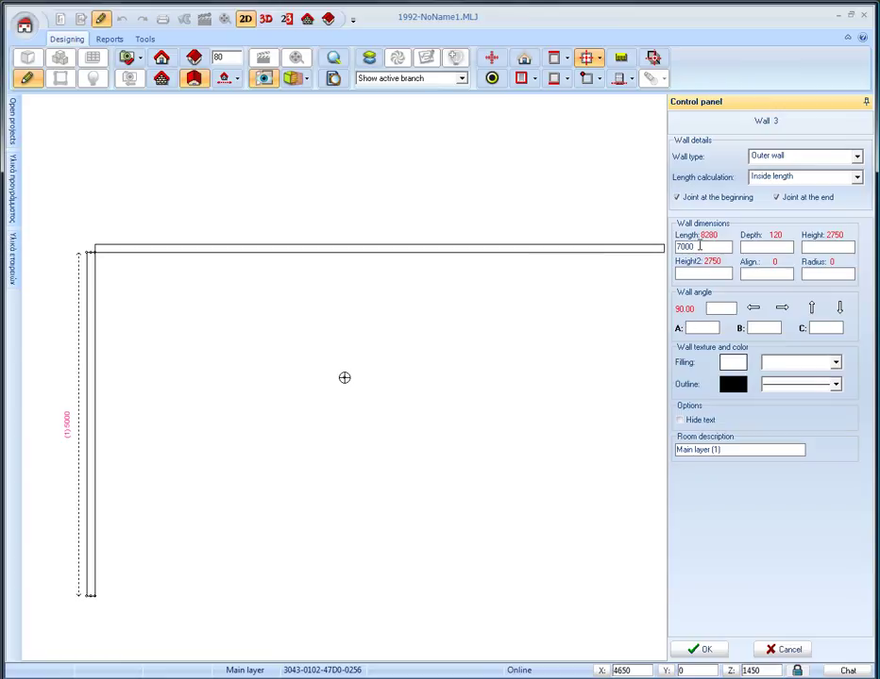
key("Return")
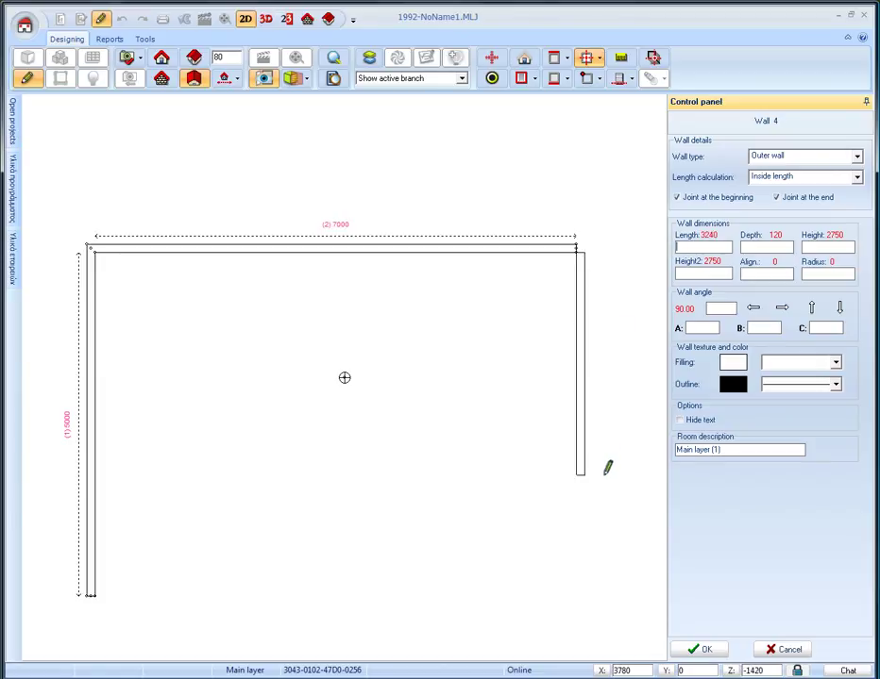
type("5000")
key("Return")
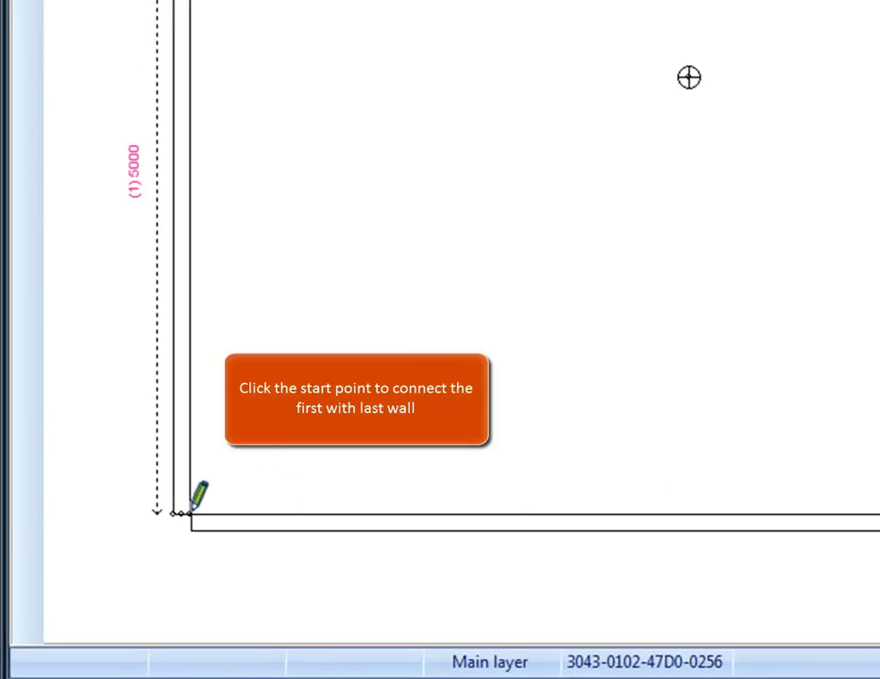
left_click(190, 514)
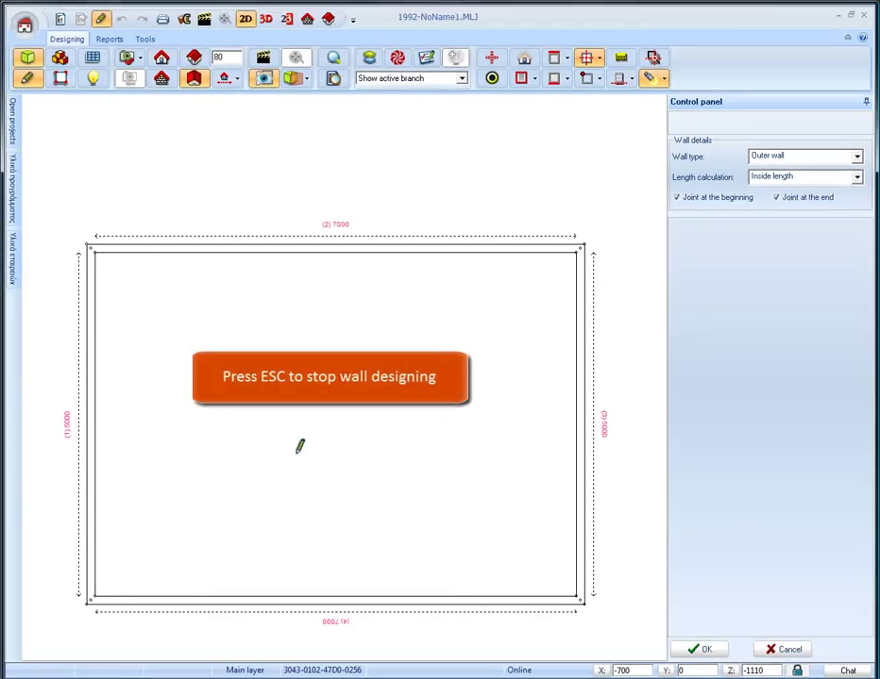
key("Escape")
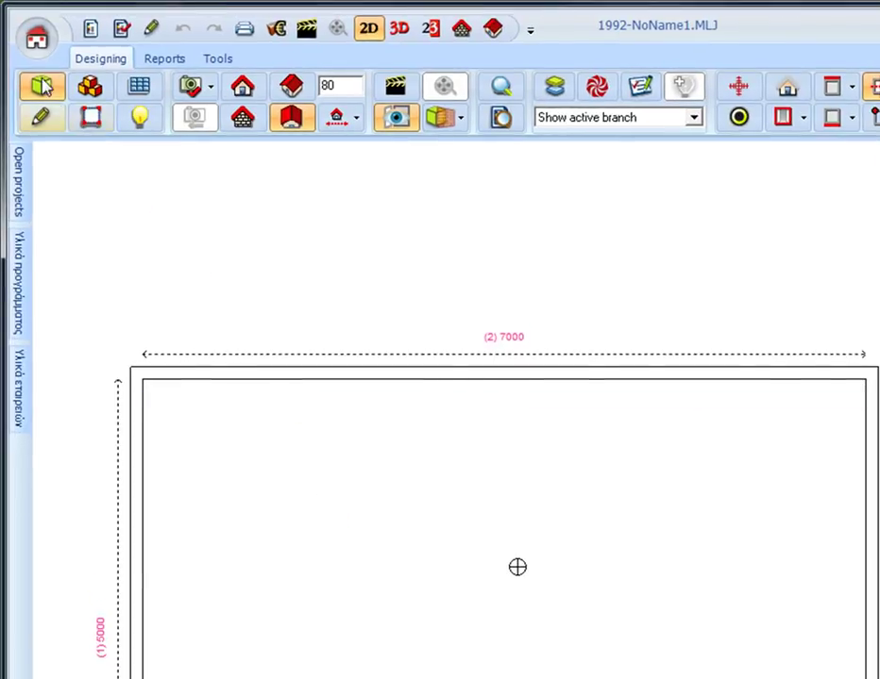
- Save the project as 'MyKitchen - Part1'
left_click(36, 42)
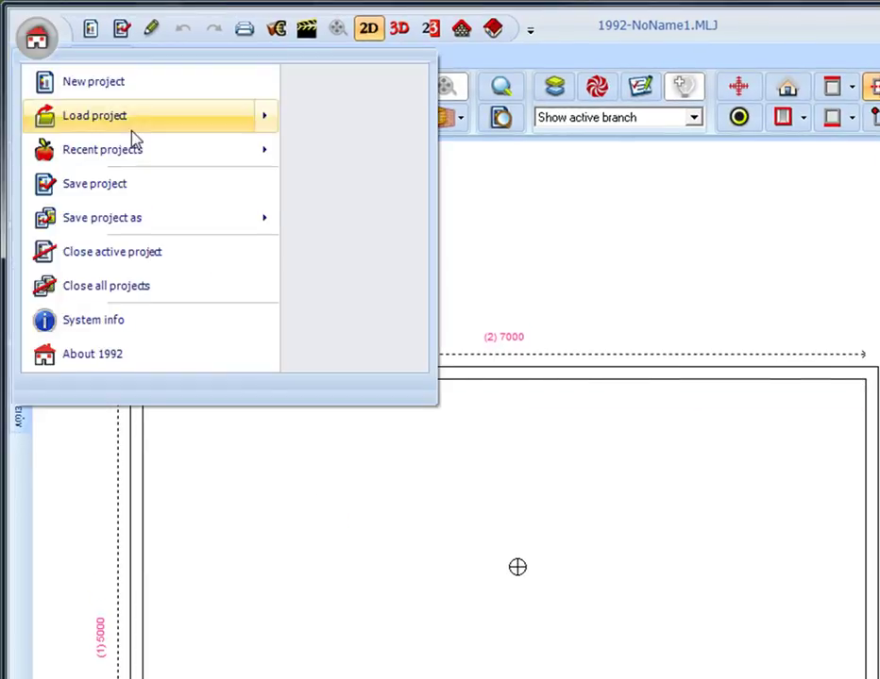
left_click(170, 185)
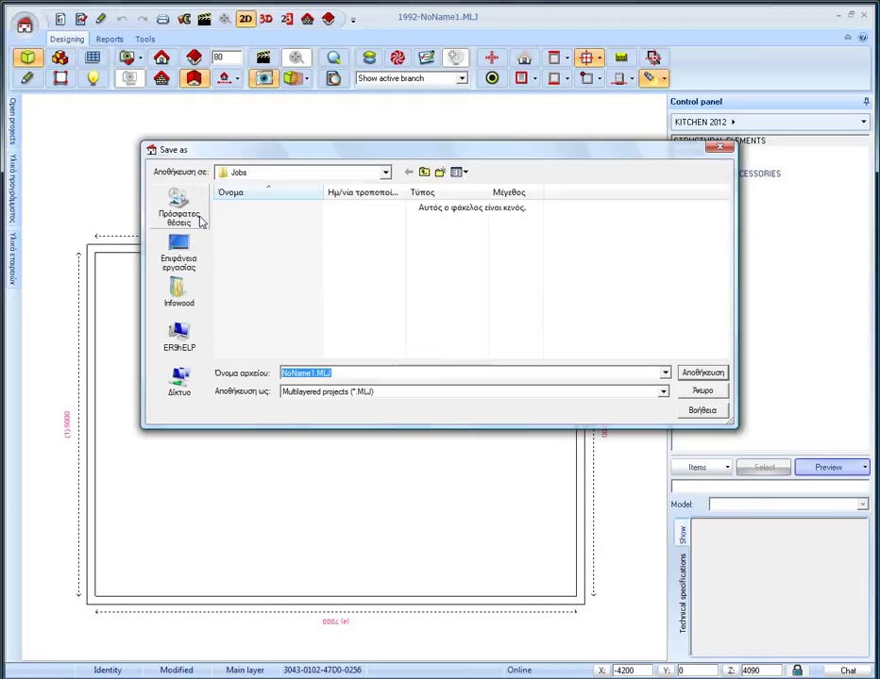
type("MyKitchen - Part1")
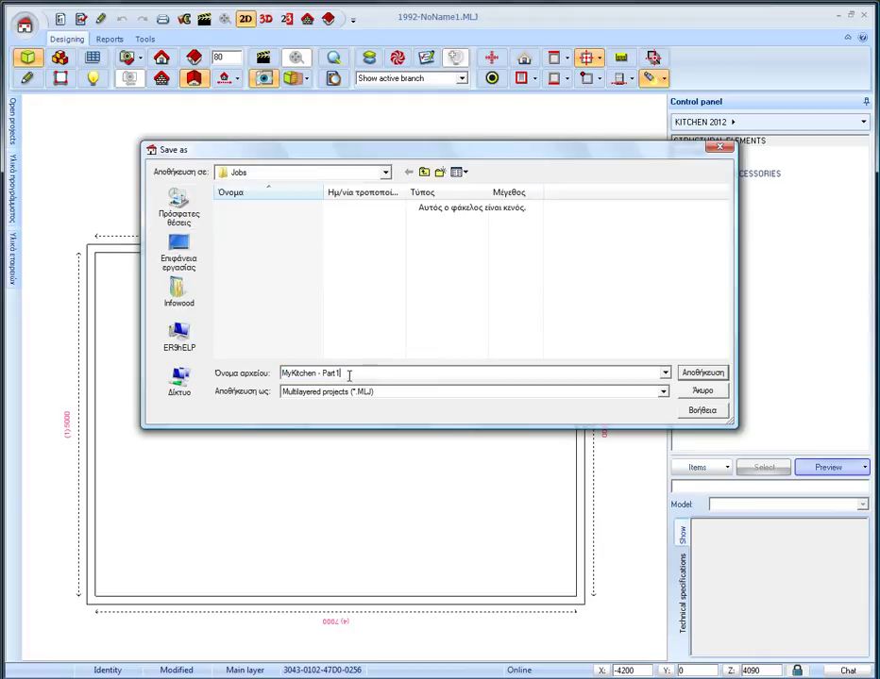
left_click(696, 374)
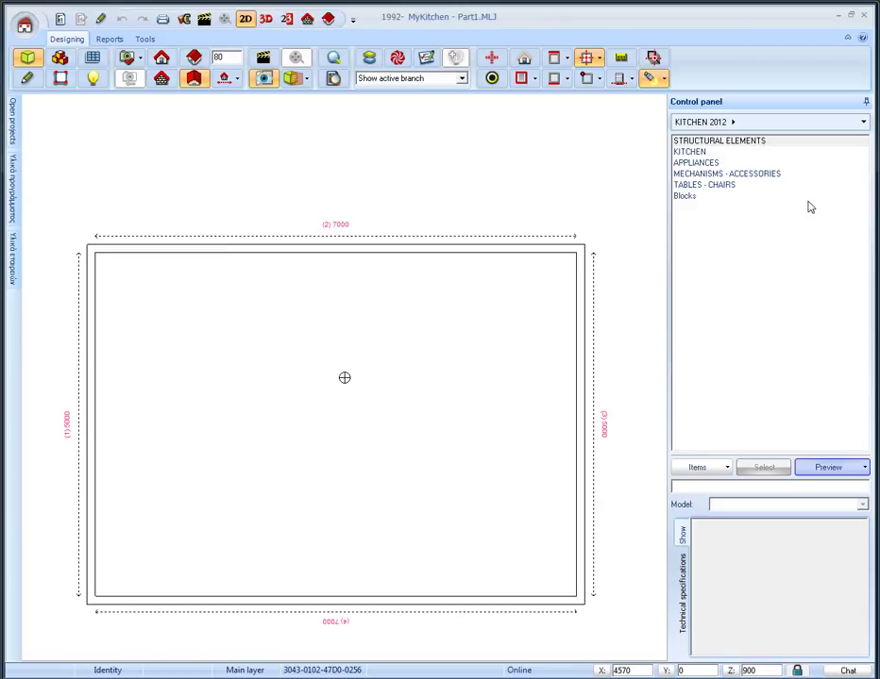
- Browse the KITCHEN and Semicolumns categories, then return to the KITCHEN 2012 level
left_click(813, 145)
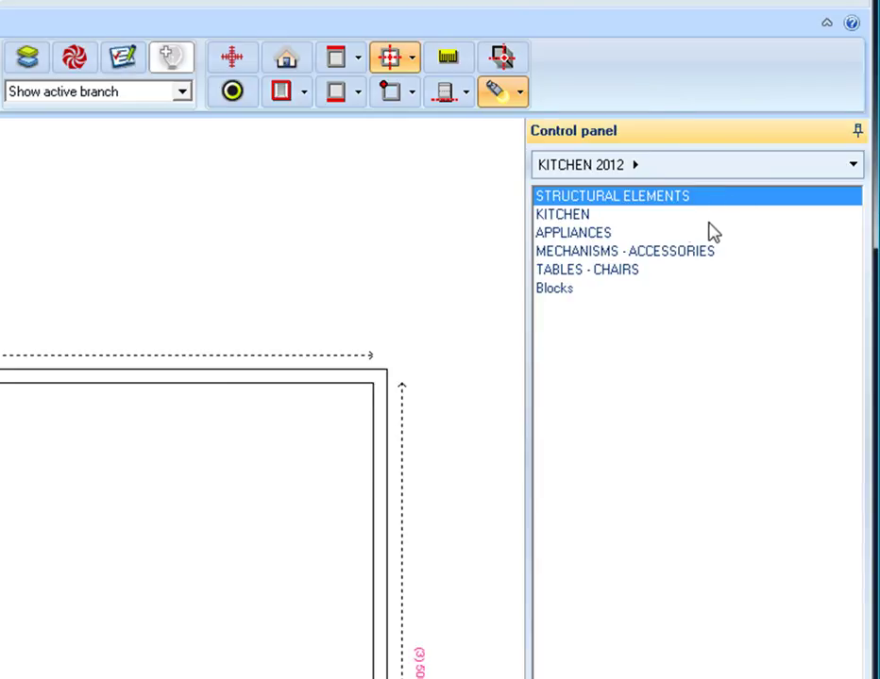
double_click(663, 220)
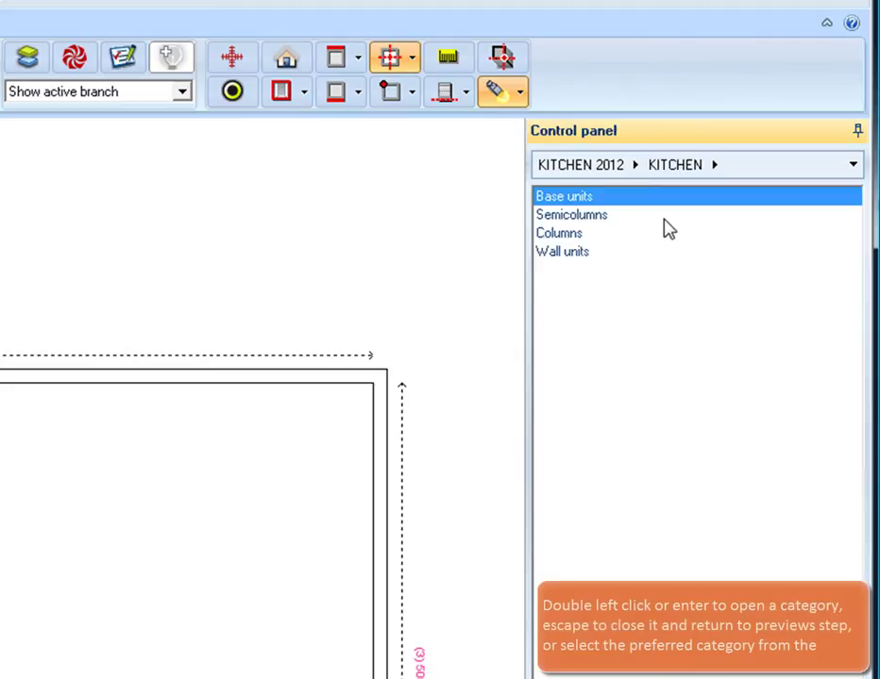
double_click(641, 221)
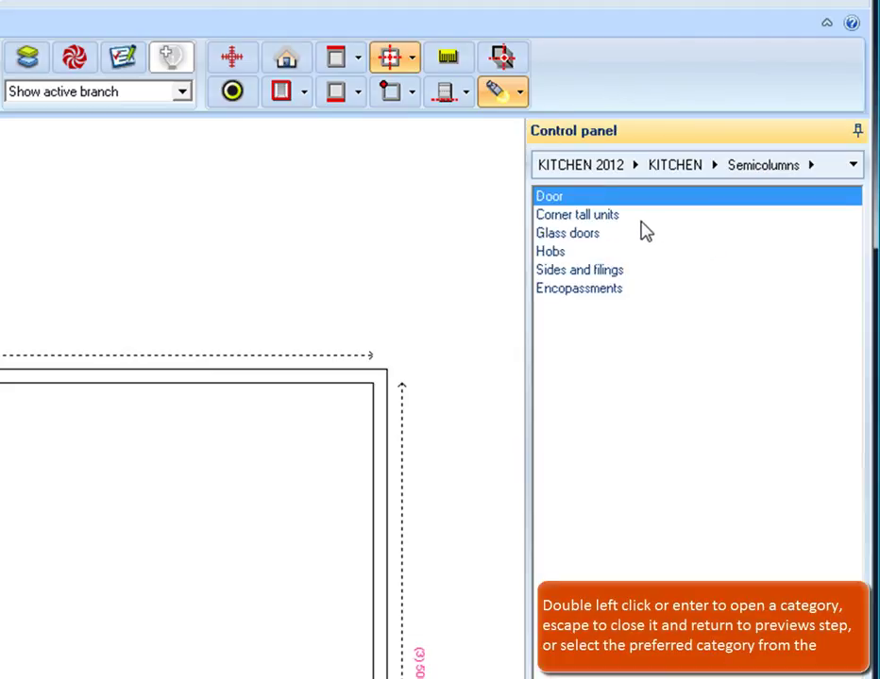
key("Escape")
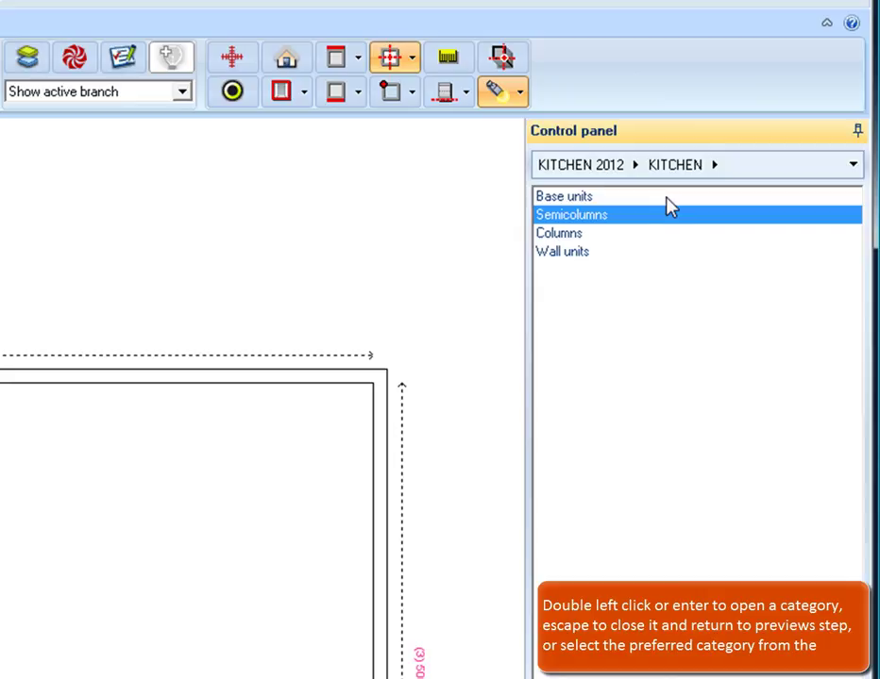
key("Escape")
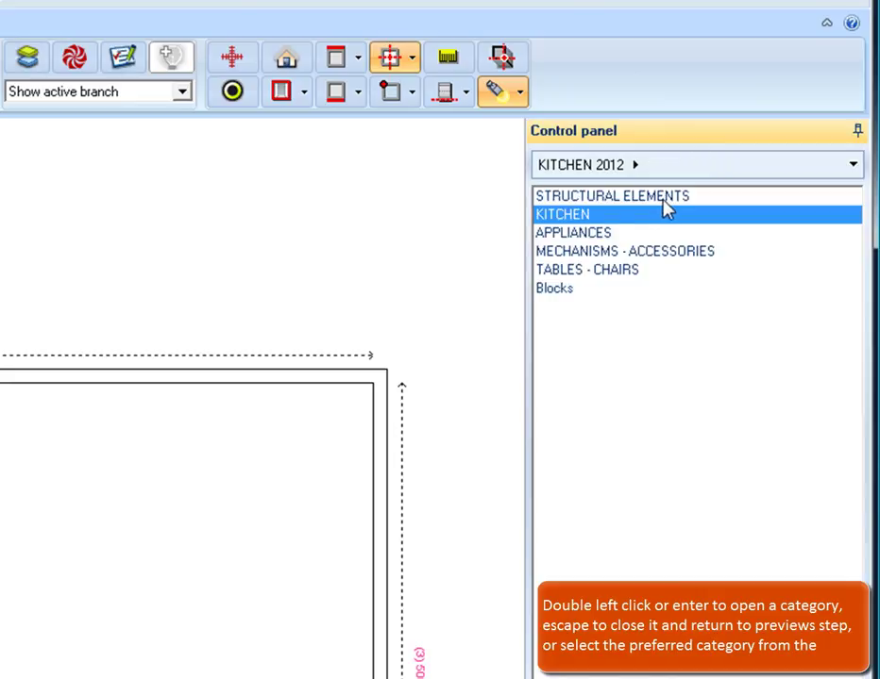
- Open the STRUCTURAL ELEMENTS category with its doors, windows, recesses and columns
left_click(638, 170)
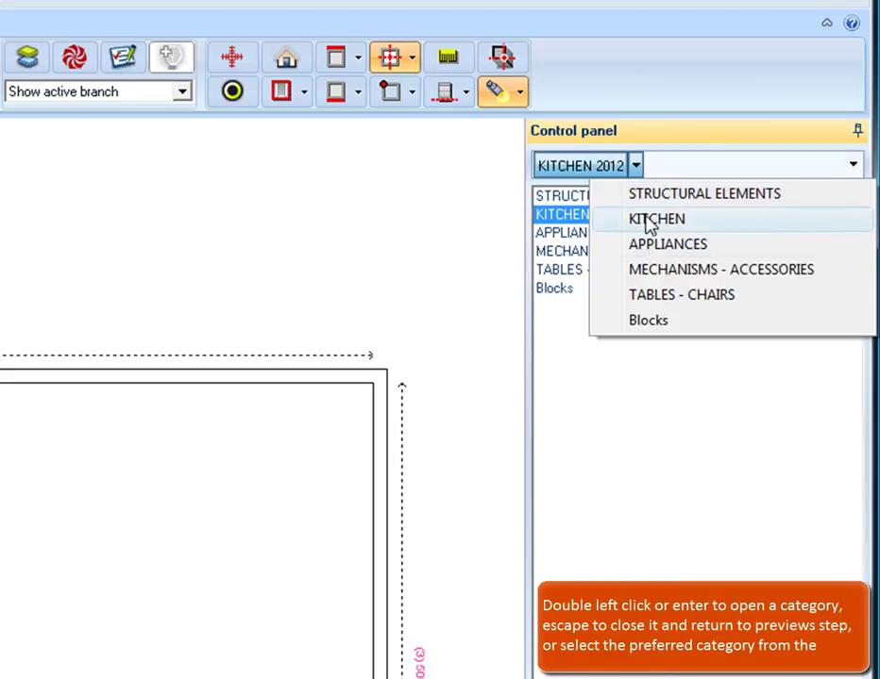
left_click(670, 196)
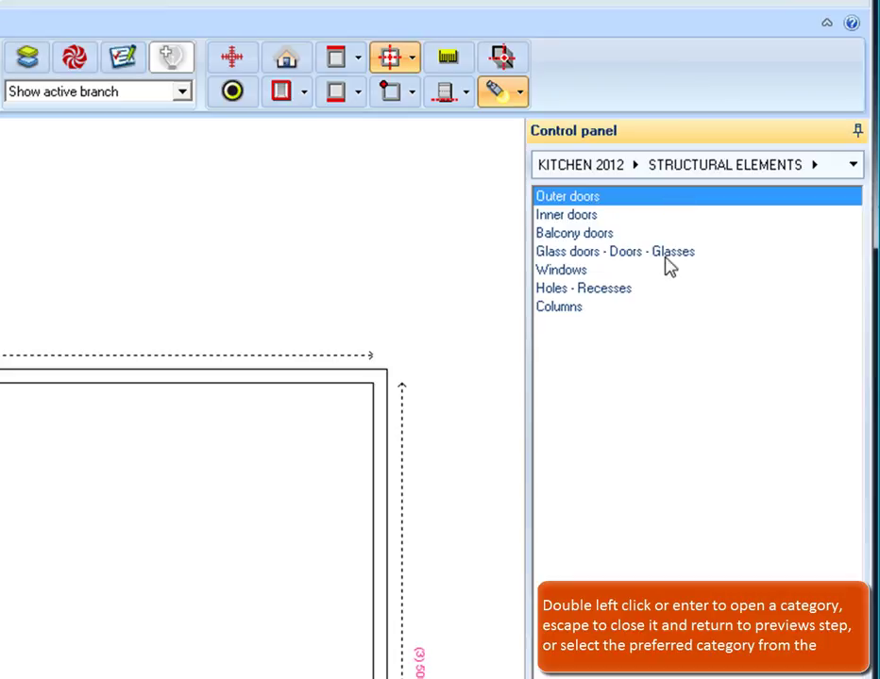
left_click(593, 170)
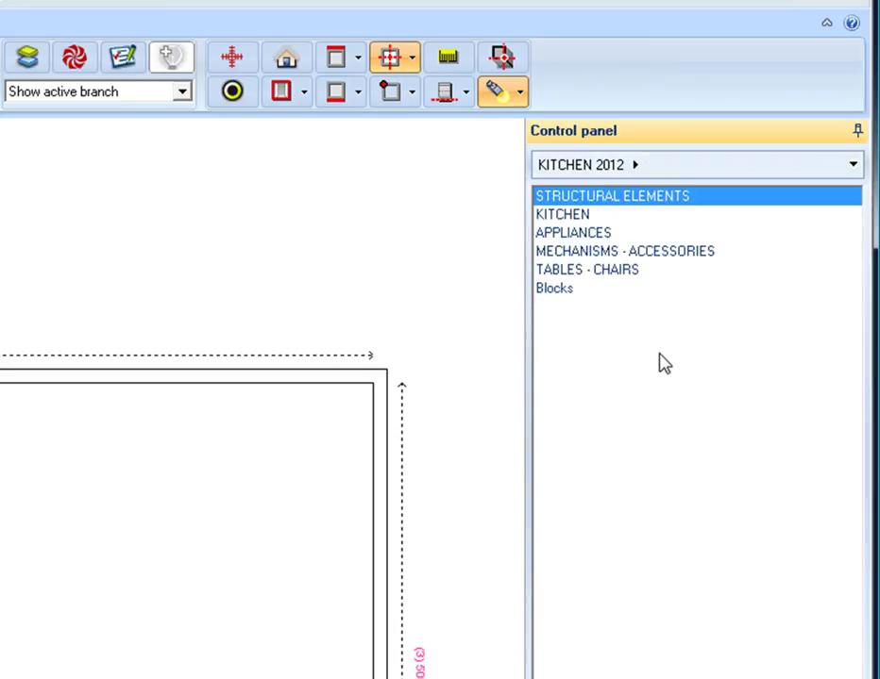
double_click(738, 202)
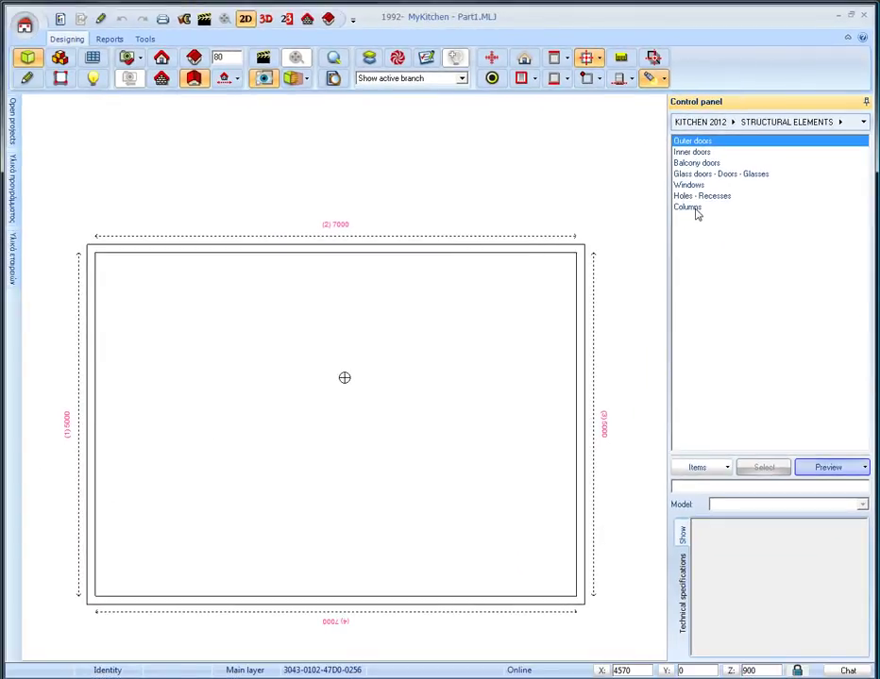
- Open the Tall column from the Columns category for editing
double_click(694, 208)
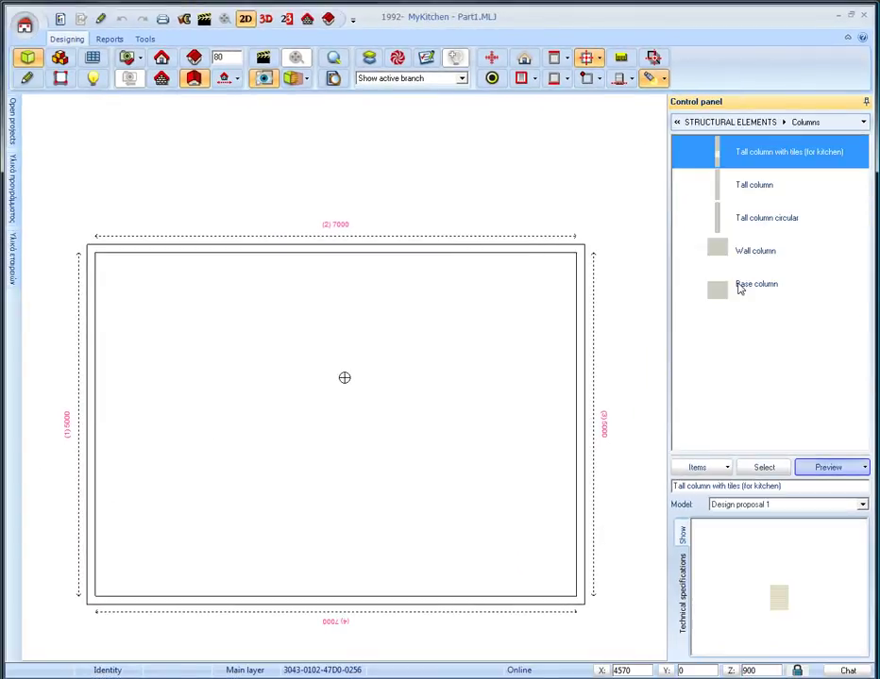
left_click(766, 188)
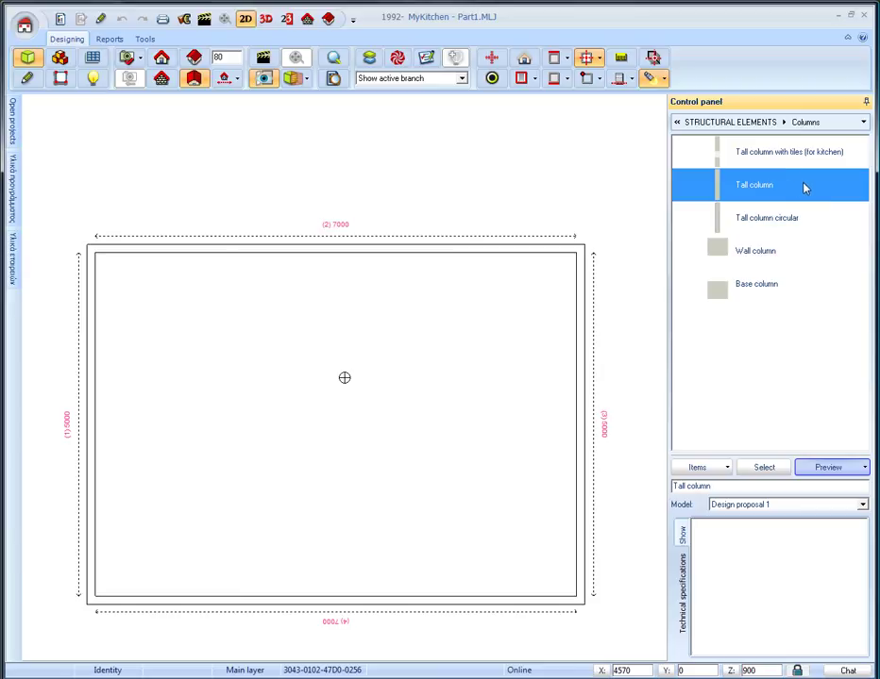
right_click(804, 187)
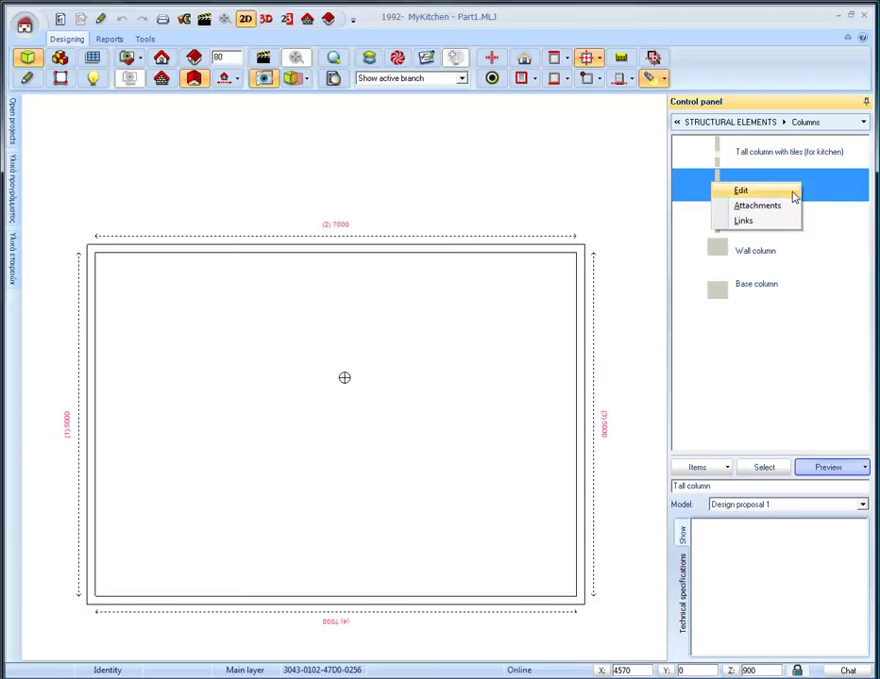
left_click(792, 194)
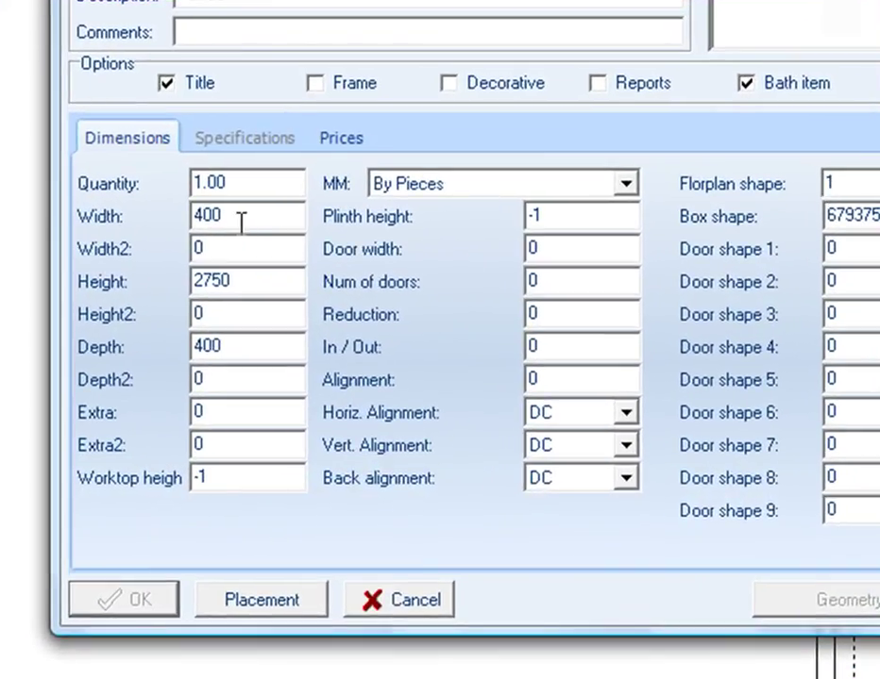
- Set the Tall column's width to 800 and depth to 560, keeping 2750 height
double_click(242, 219)
type("80")
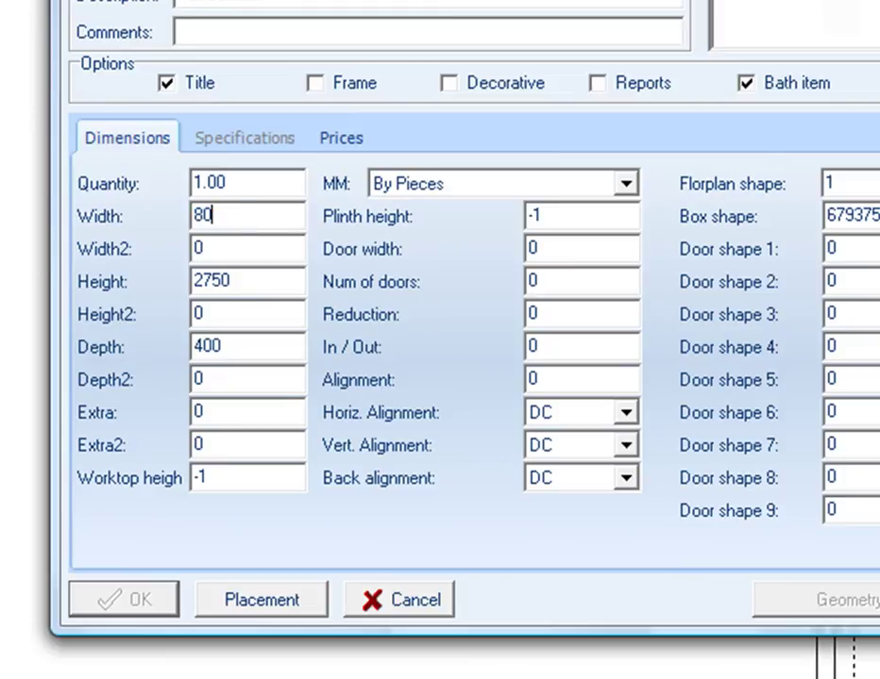
type("0")
double_click(225, 345)
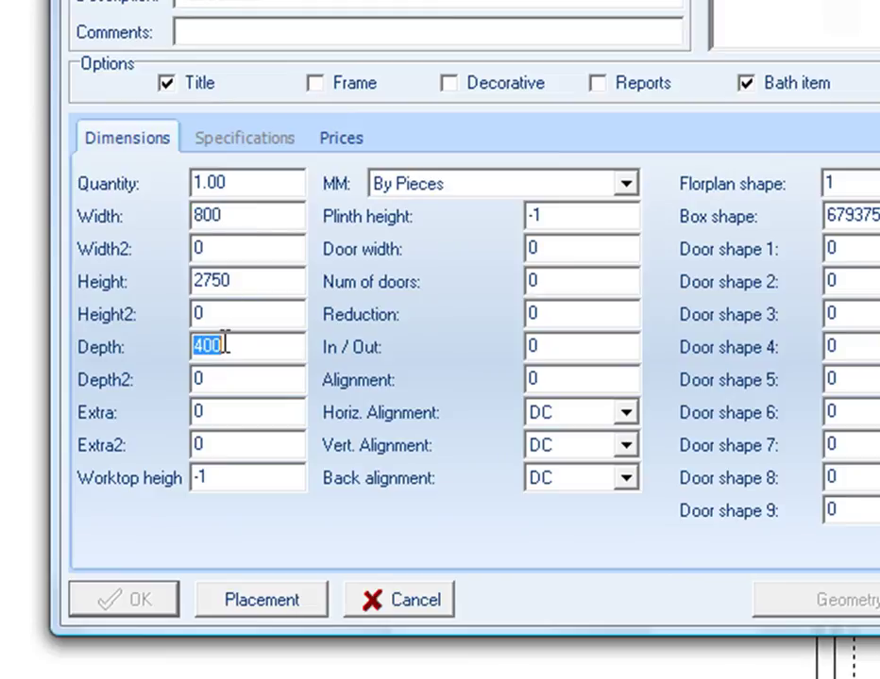
type("560")
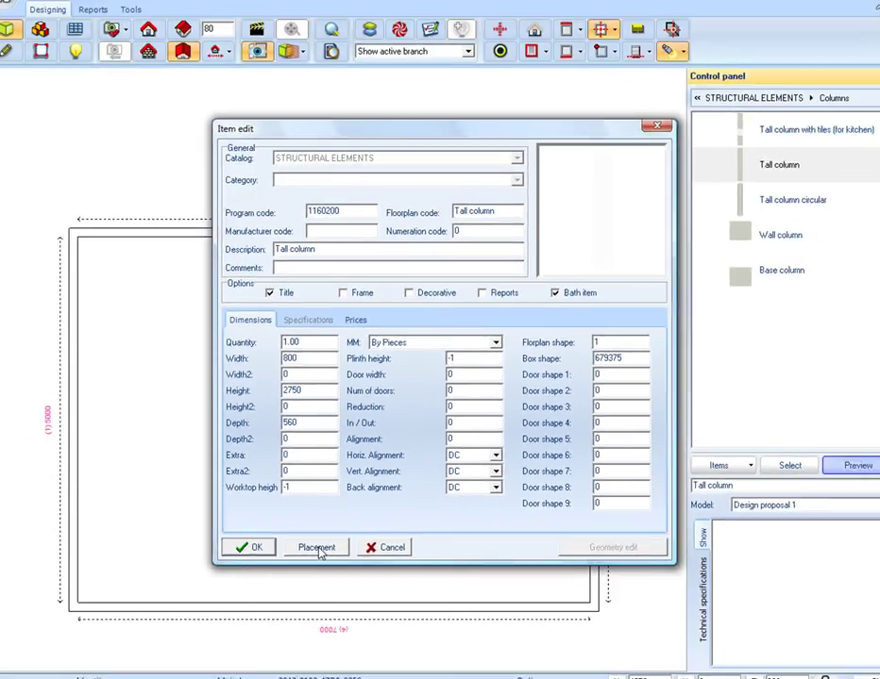
- Place the 800 by 560 Tall column on the left wall in the bottom-left corner
left_click(264, 602)
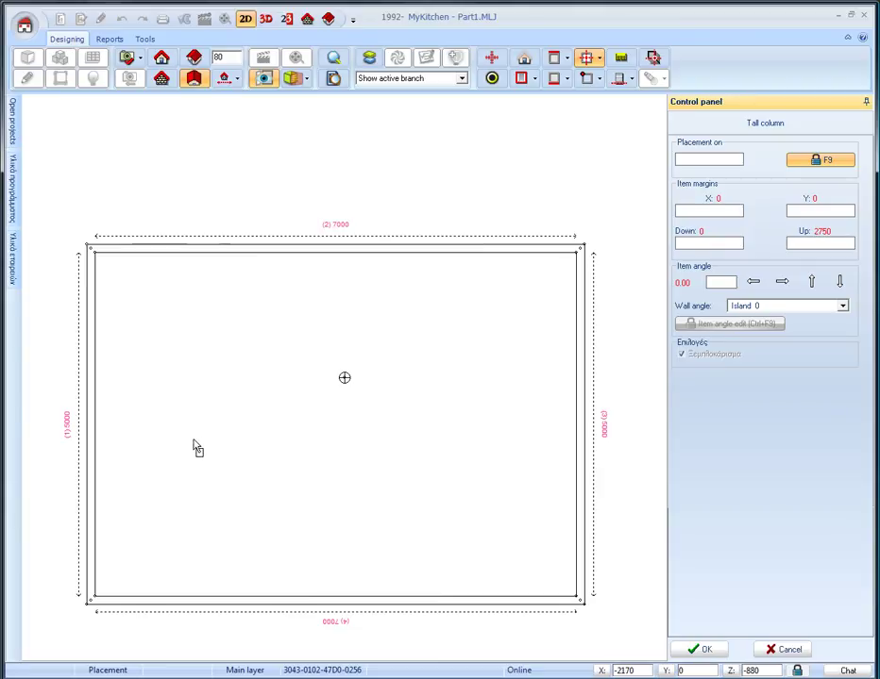
left_click(114, 434)
left_click_drag(114, 434, 101, 625)
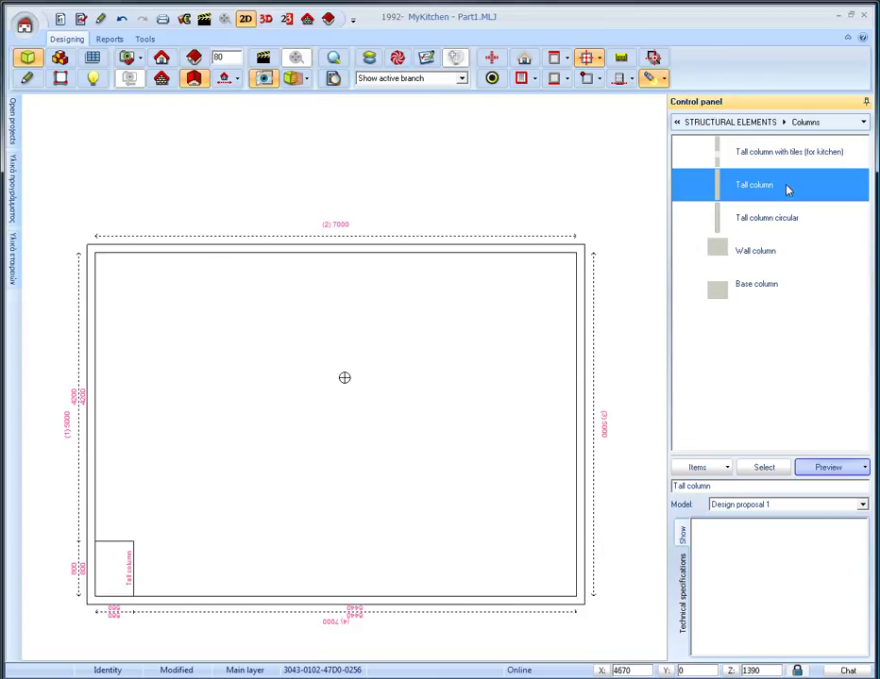
- Place a 1200-wide Inox frame window on the left wall, 570 from the top corner
key("BackSpace")
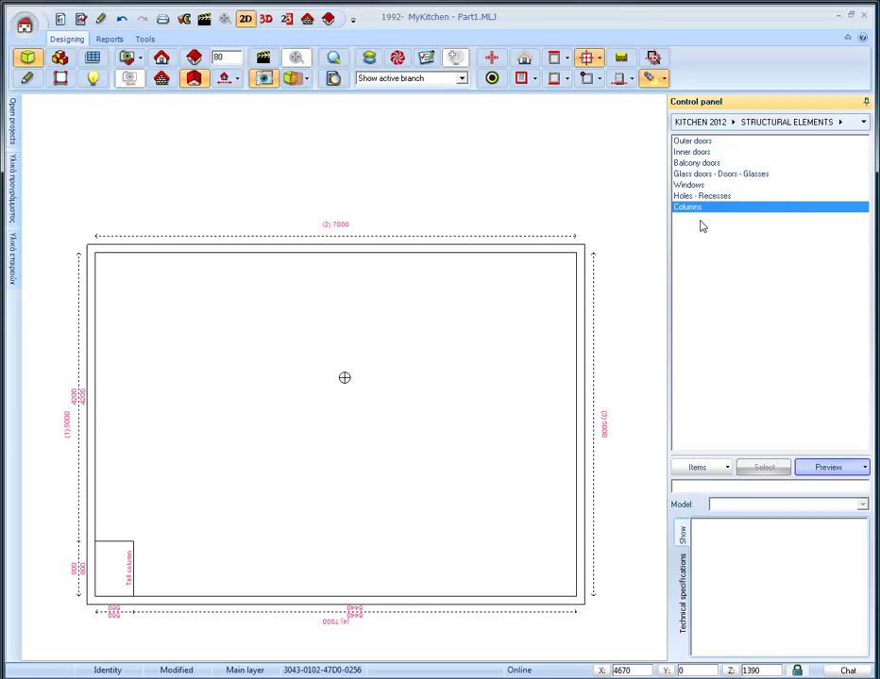
left_click(717, 186)
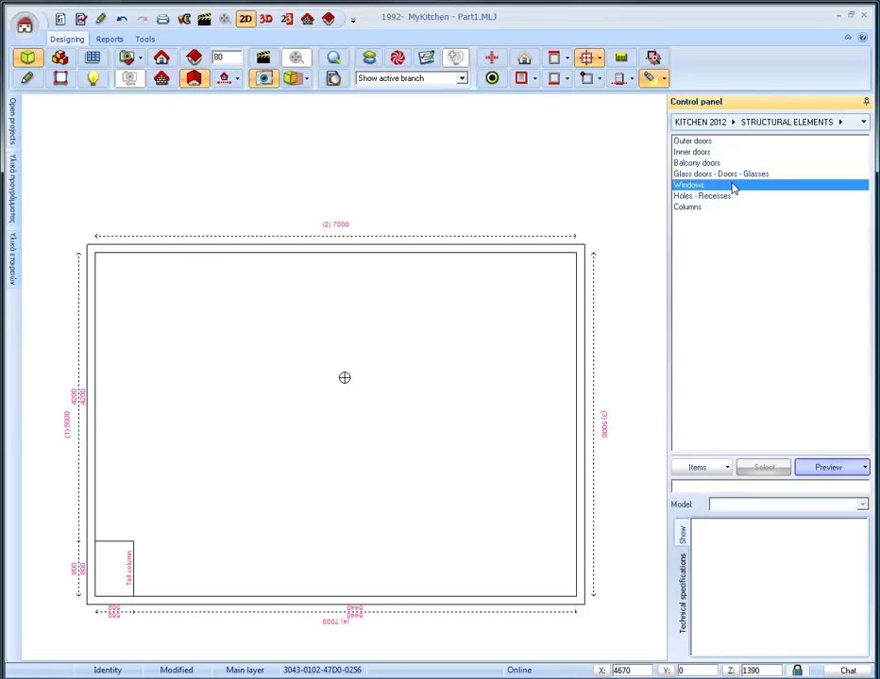
double_click(733, 189)
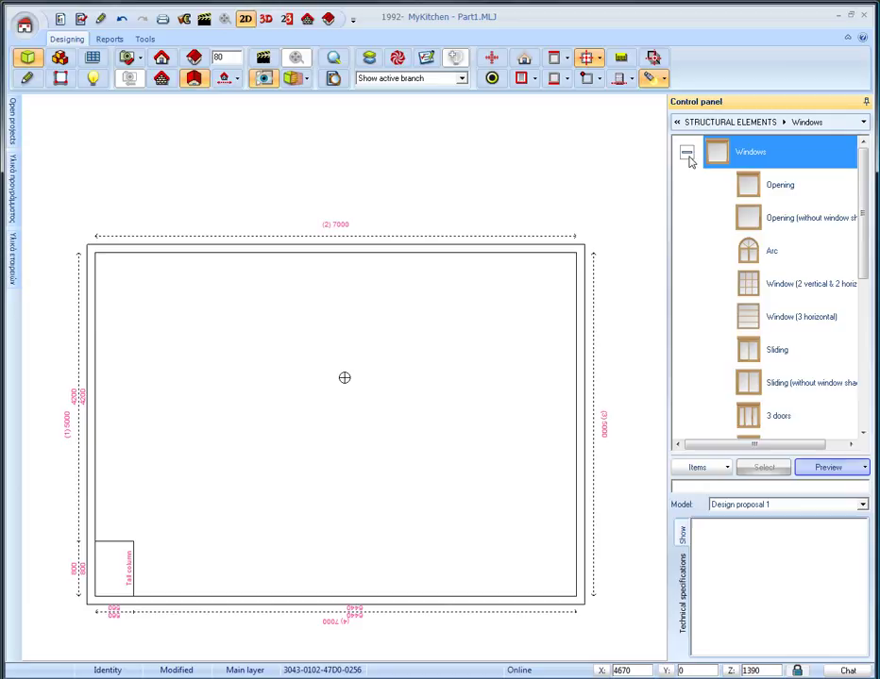
scroll(854, 231, "down", 4)
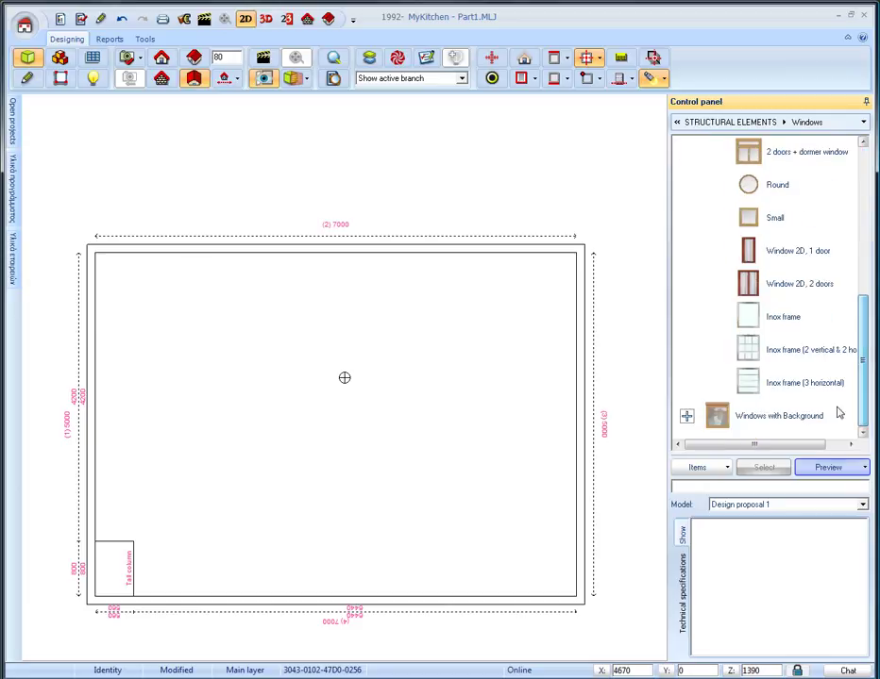
left_click(779, 318)
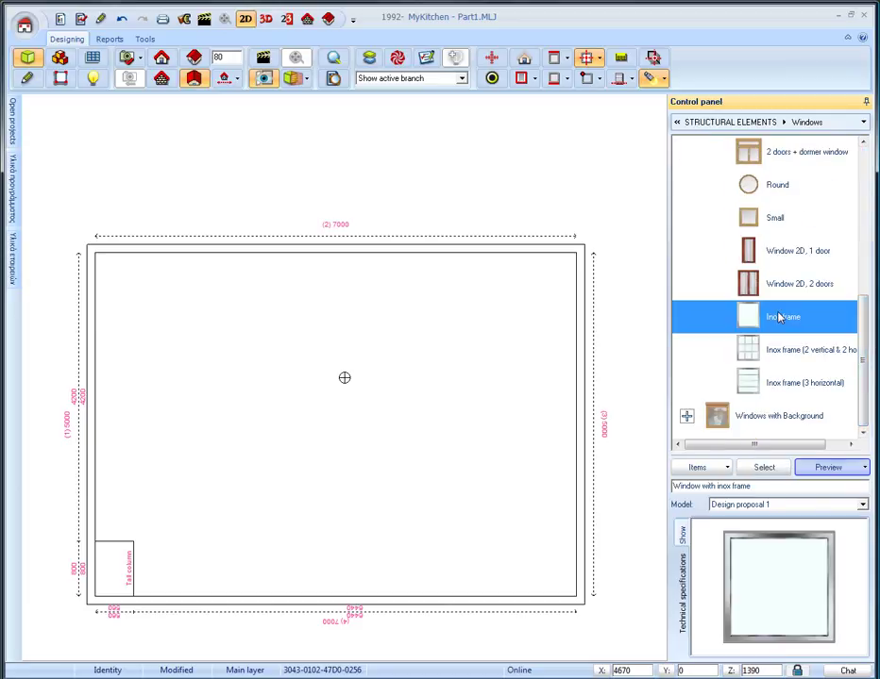
left_click(763, 468)
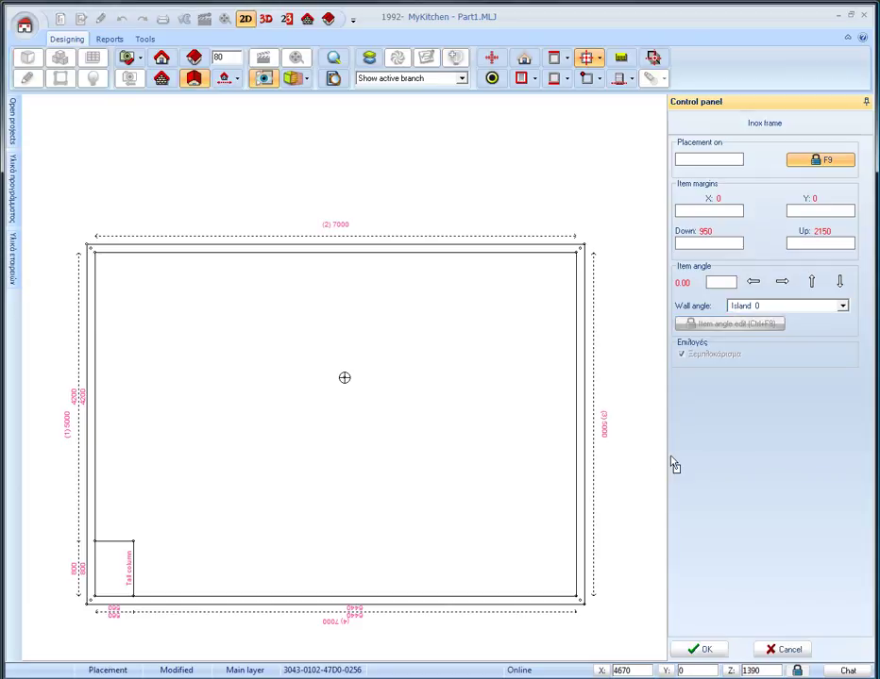
left_click(114, 344)
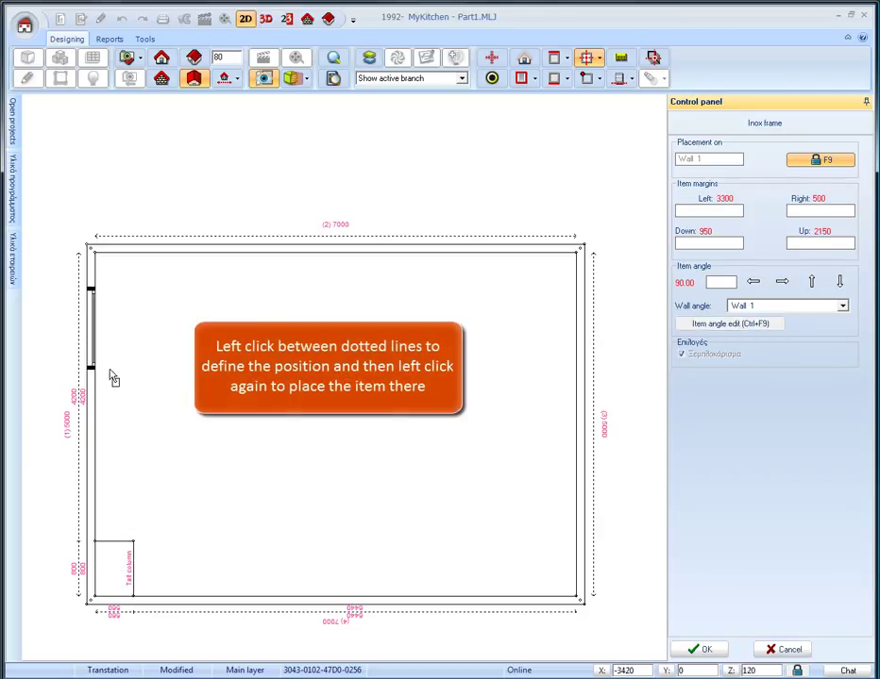
left_click(113, 382)
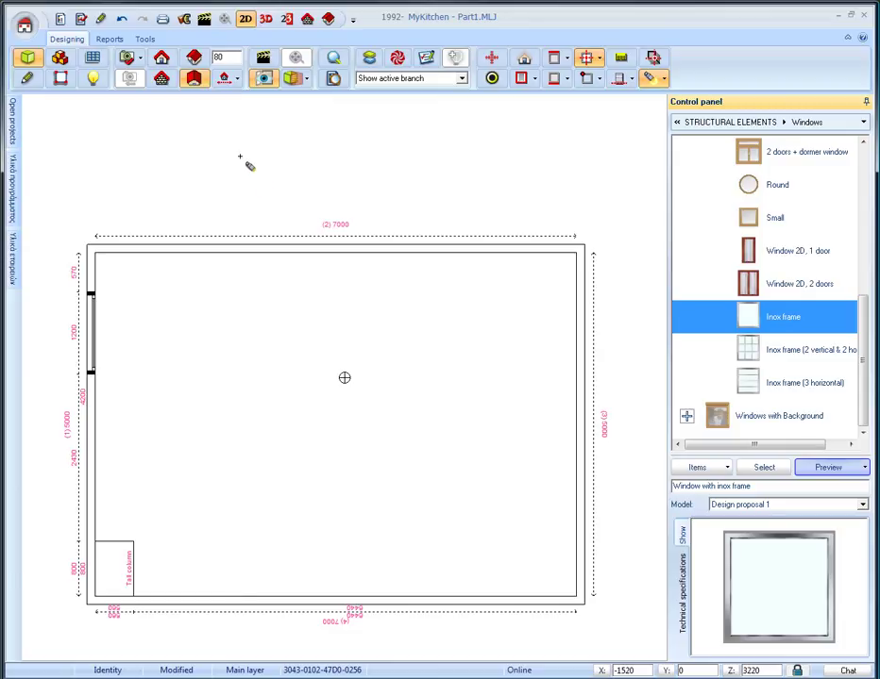
left_click(267, 20)
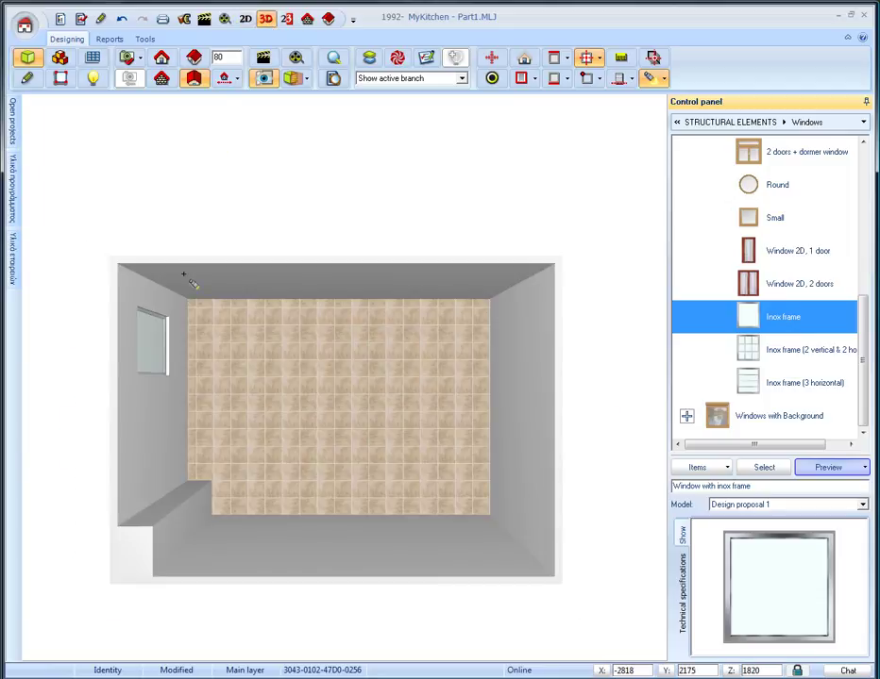
left_click(186, 280)
left_click(193, 60)
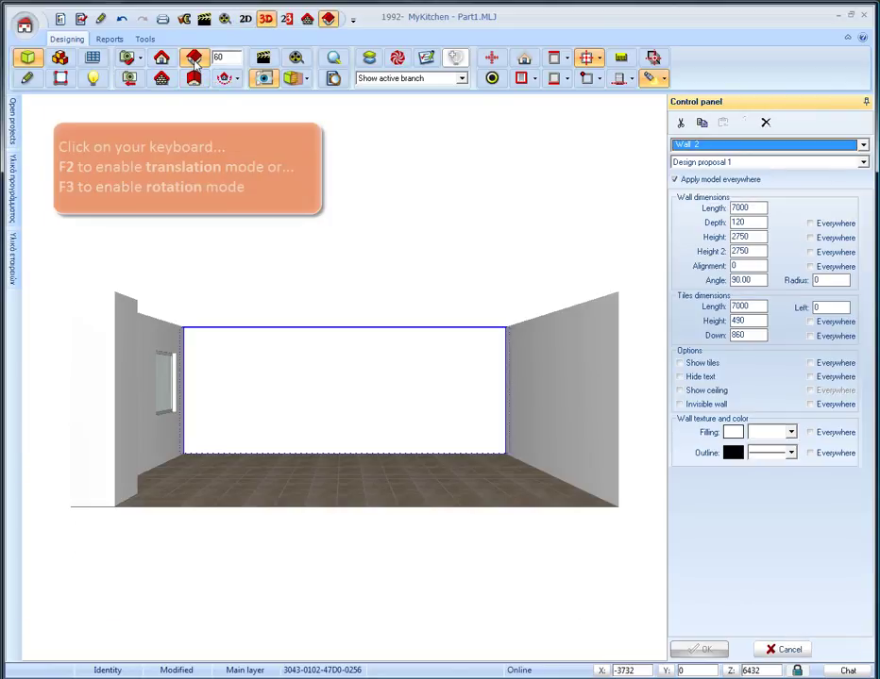
left_click_drag(215, 380, 222, 336)
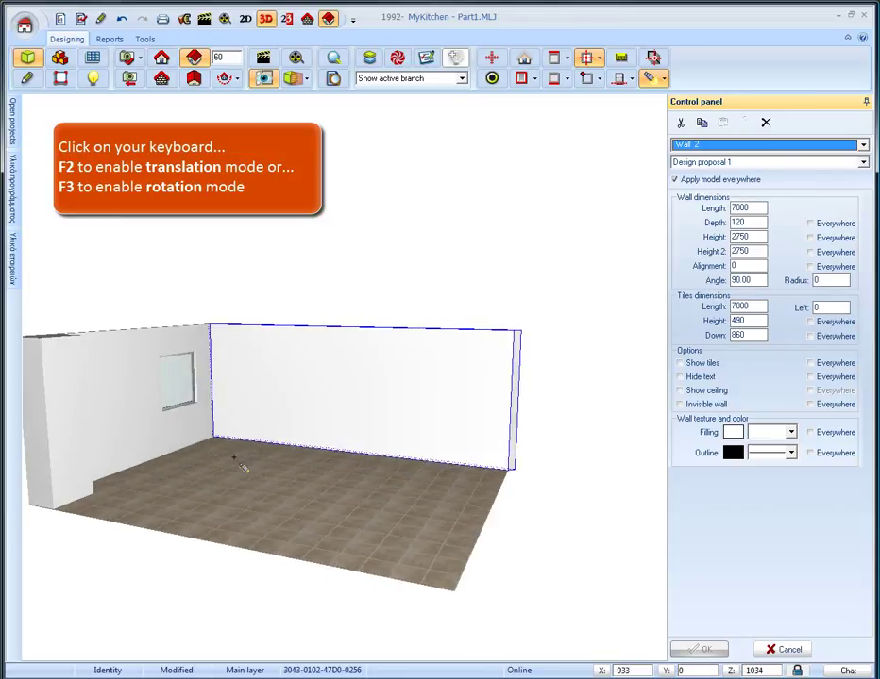
left_click_drag(234, 458, 263, 406)
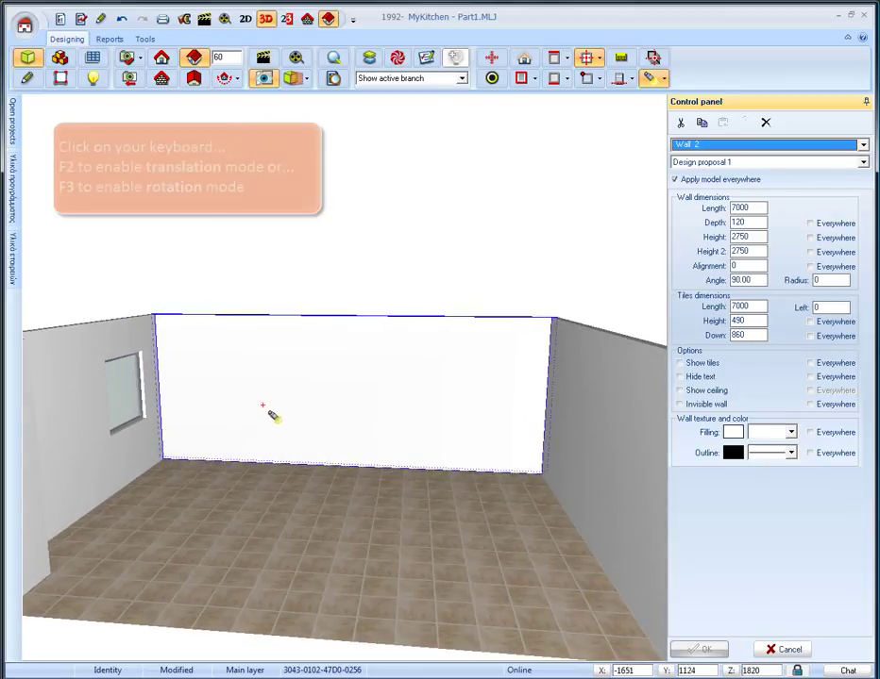
key("Escape")
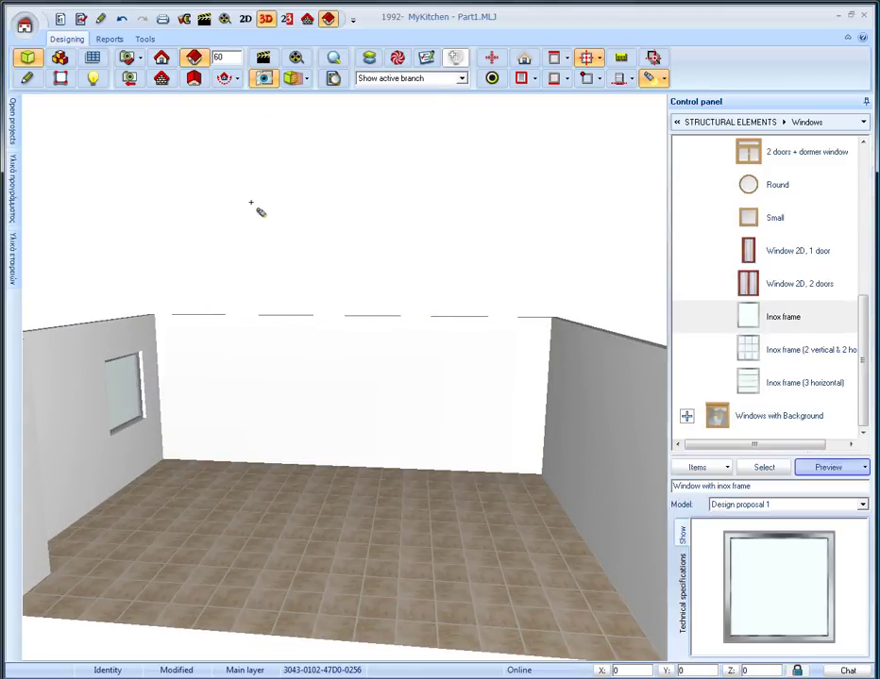
left_click(194, 80)
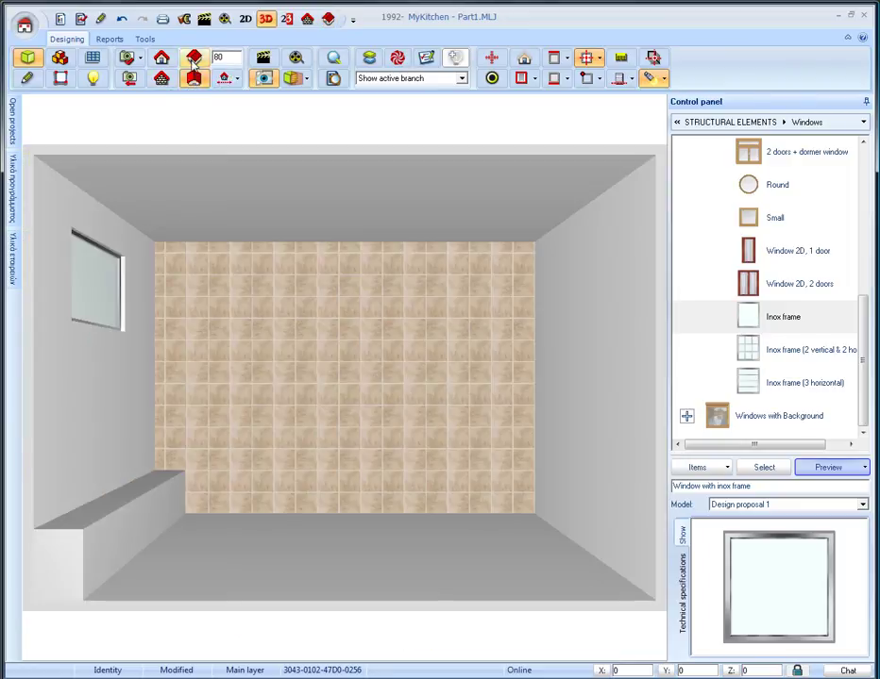
left_click(193, 59)
- Place a 1200-wide Inox frame balcony door on the top wall, 200 from the right corner
left_click(243, 22)
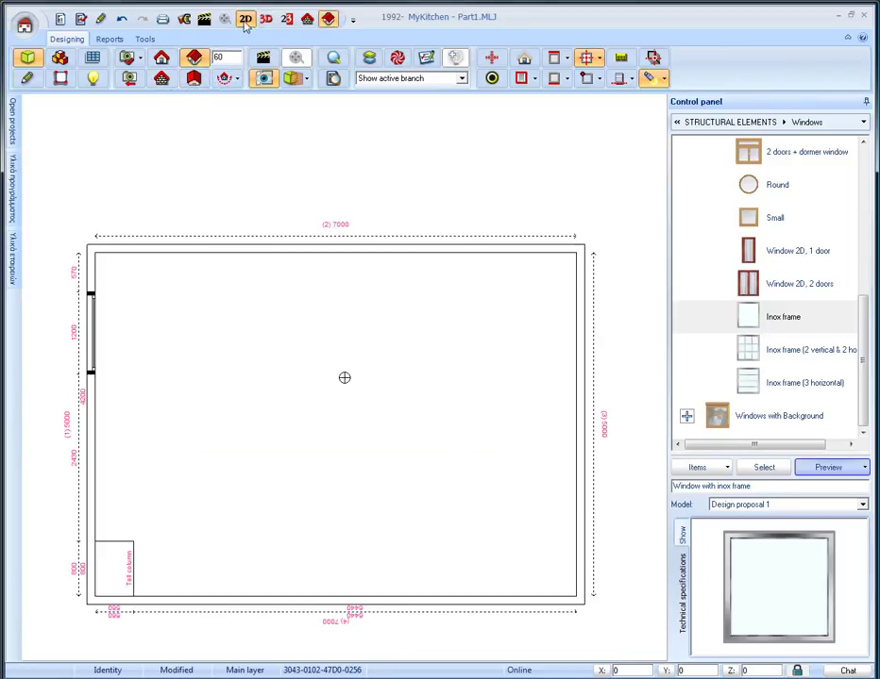
left_click(714, 122)
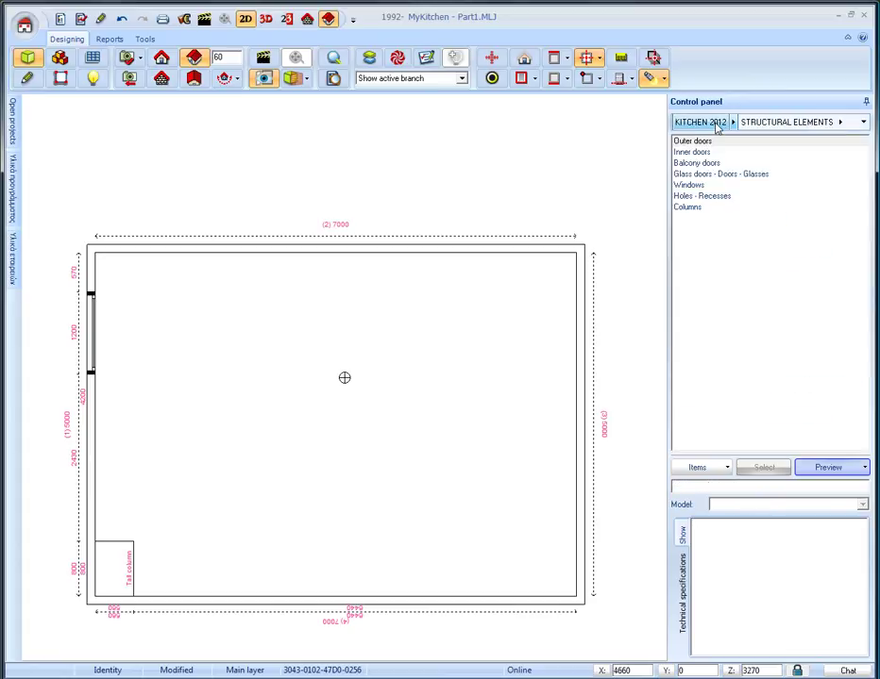
left_click(712, 164)
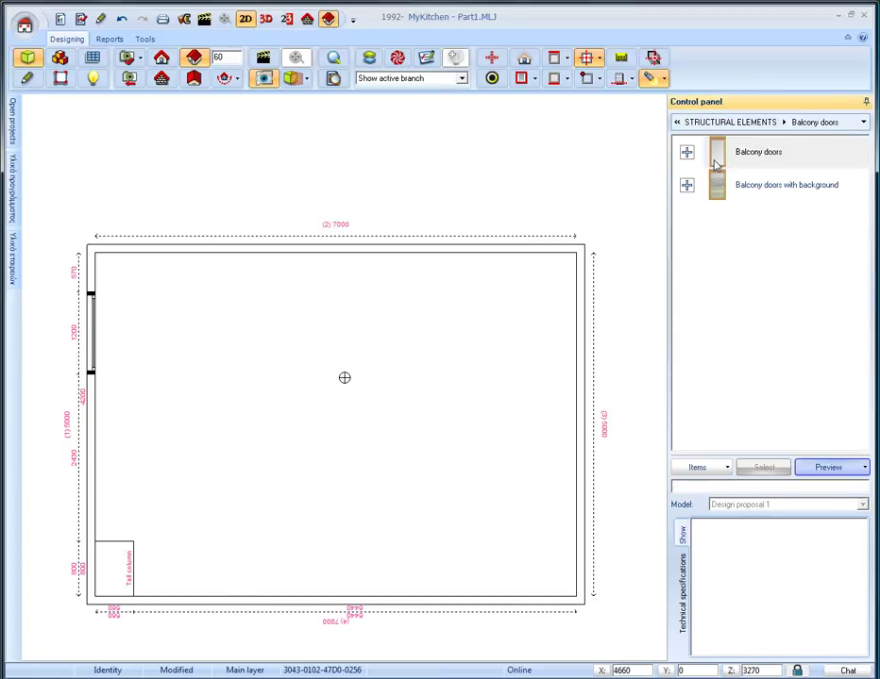
left_click(687, 152)
left_click_drag(862, 209, 862, 297)
left_click(787, 319)
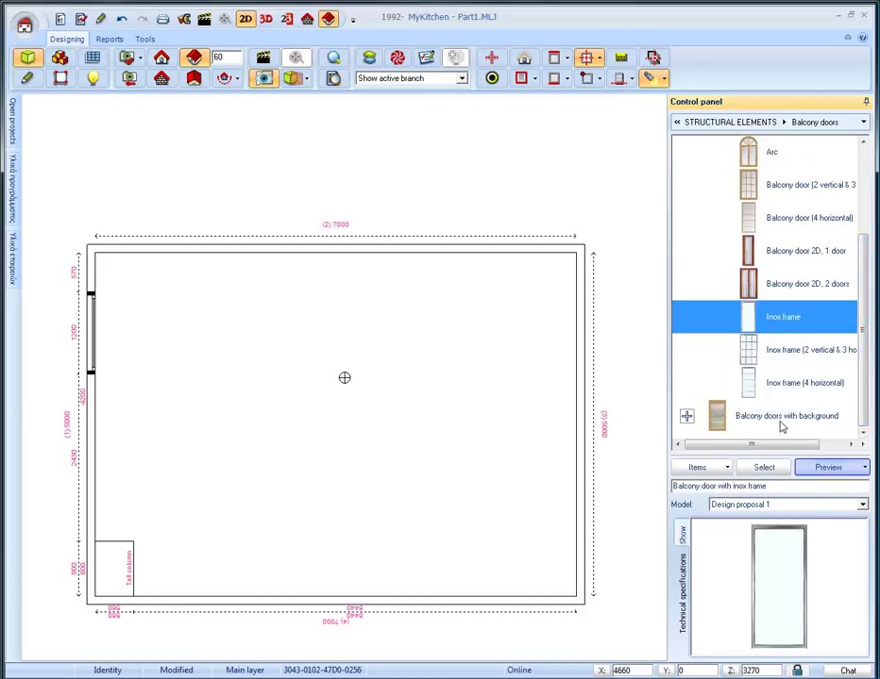
left_click(762, 466)
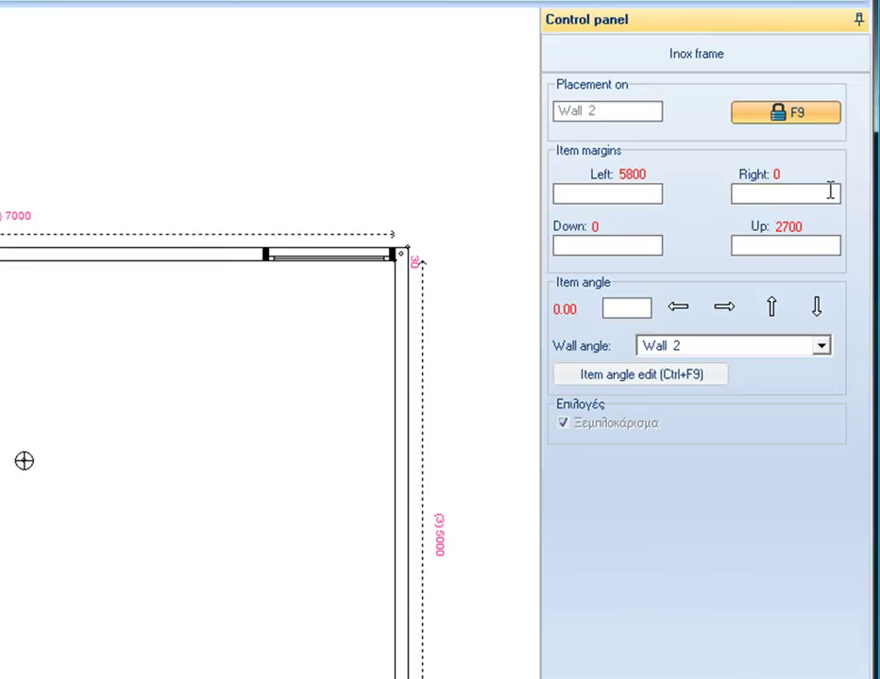
left_click(829, 192)
type("200")
key("Return")
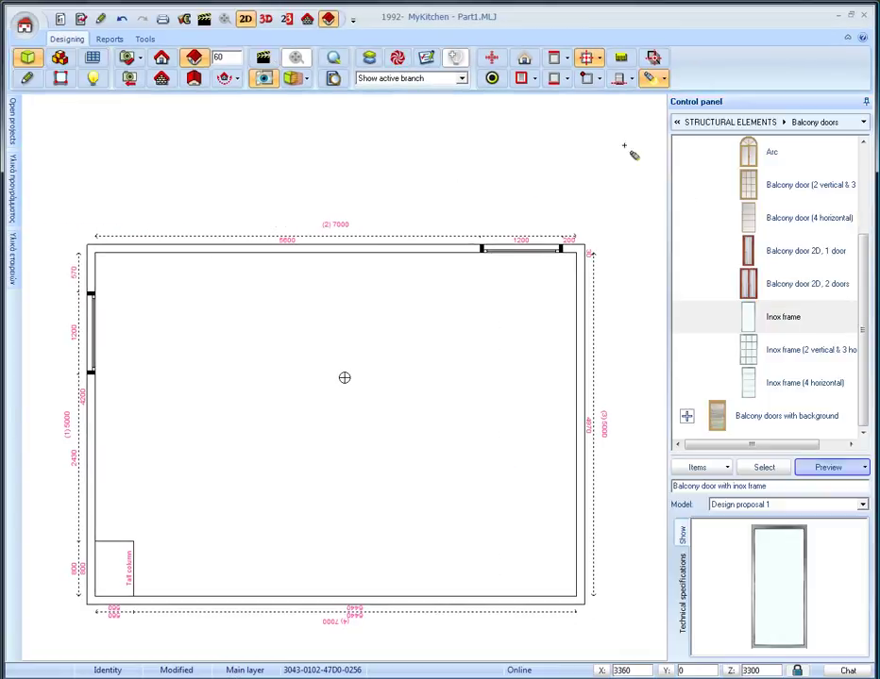
- Navigate from structural elements to the KITCHEN Base units' Corner base units category
left_click(715, 124)
left_click(710, 124)
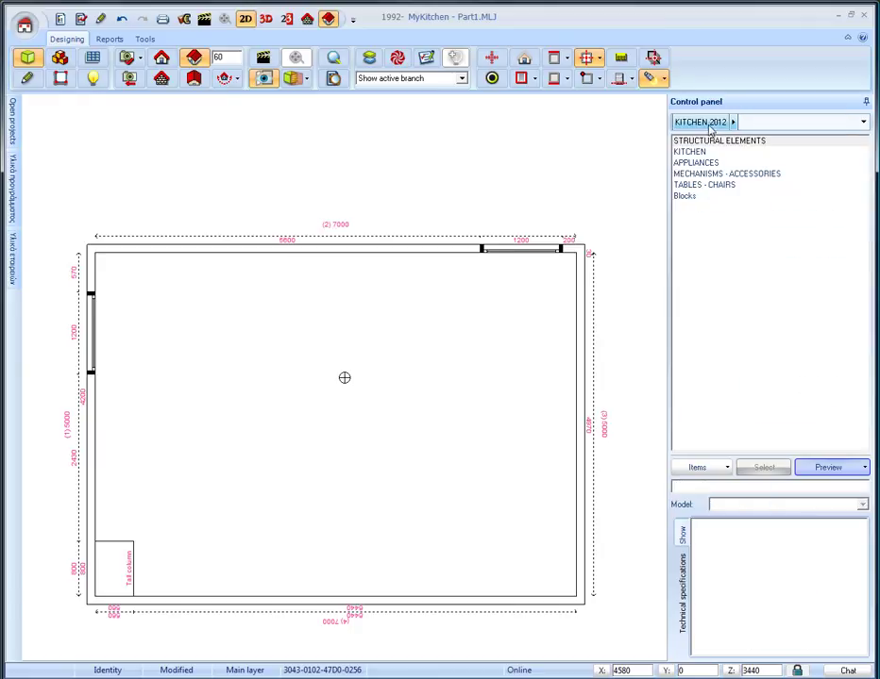
double_click(697, 152)
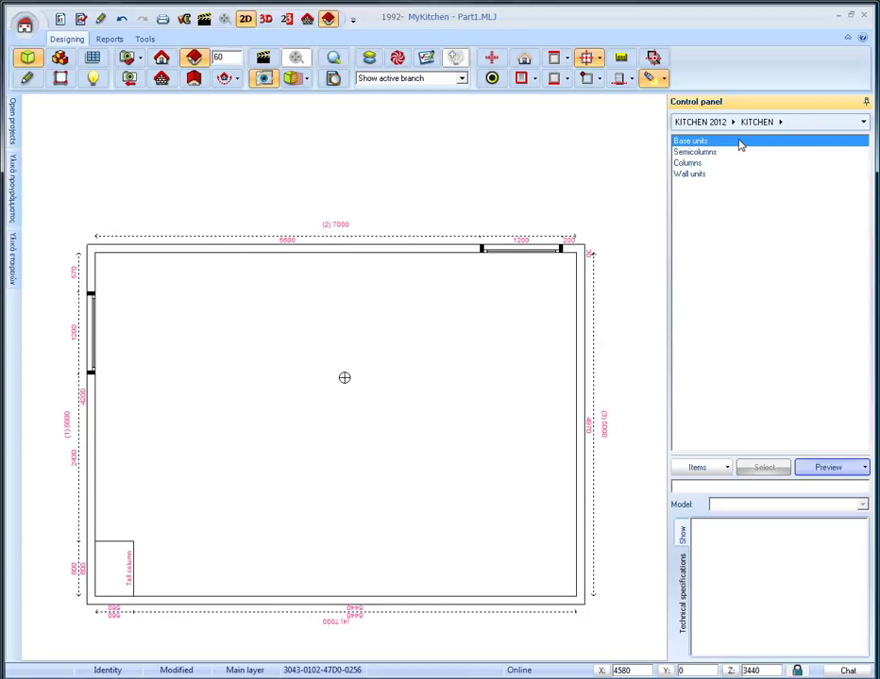
double_click(739, 145)
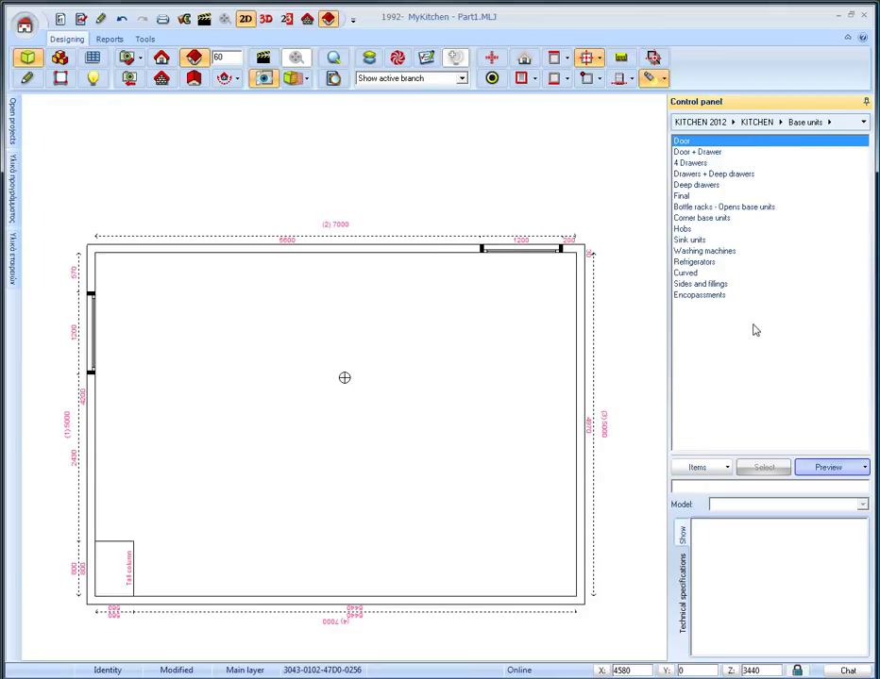
left_click(722, 219)
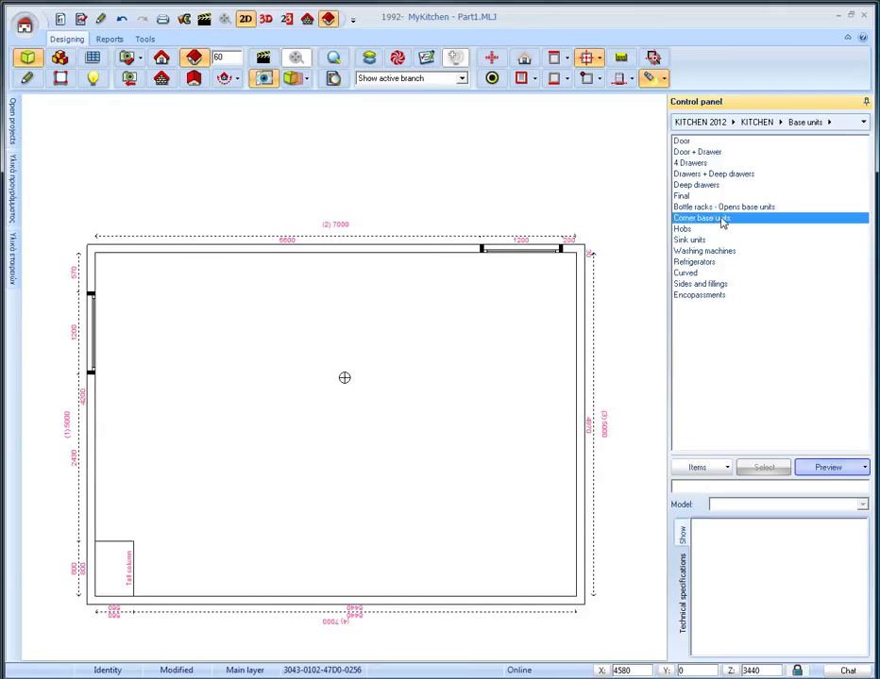
double_click(742, 219)
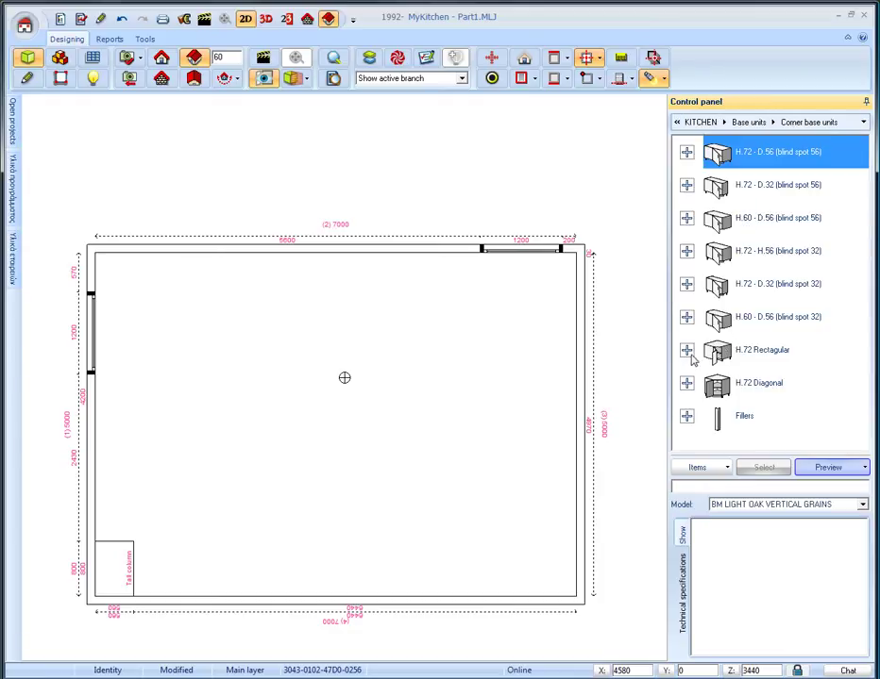
- Place the H.72 rectangular 90x90 L corner base unit in the top-left corner
left_click(688, 353)
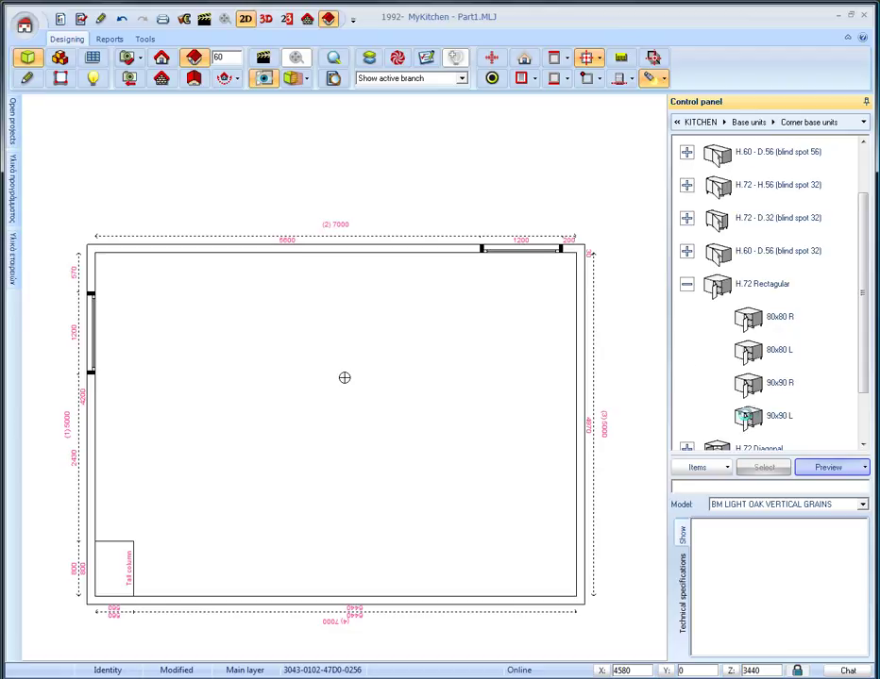
left_click(752, 423)
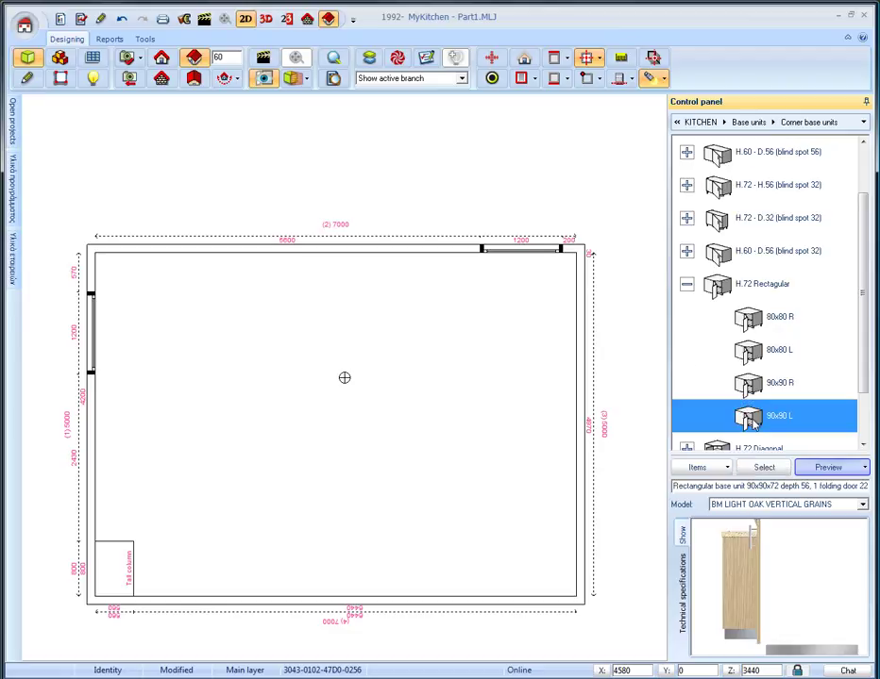
left_click(765, 469)
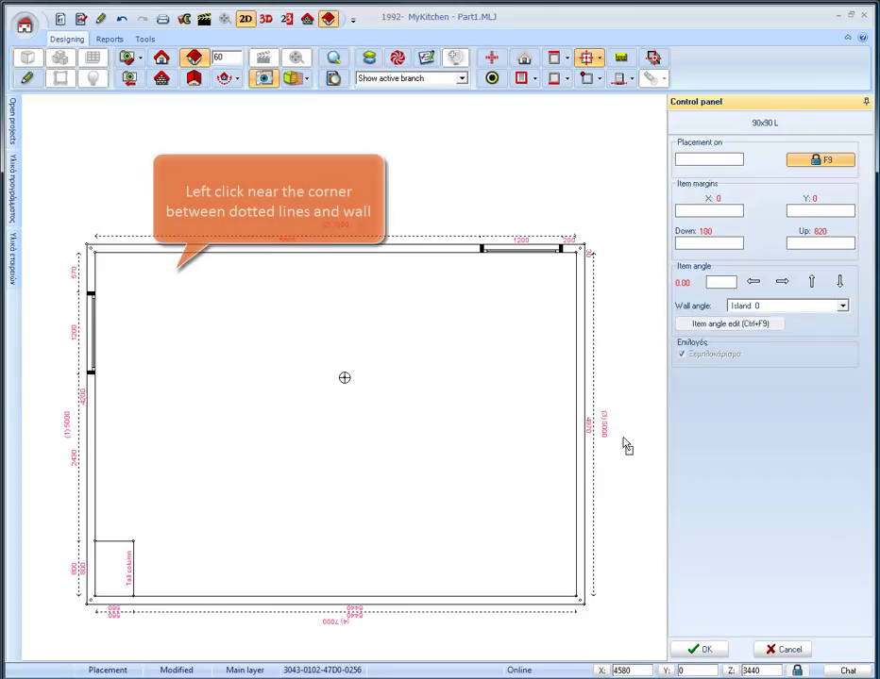
left_click(140, 279)
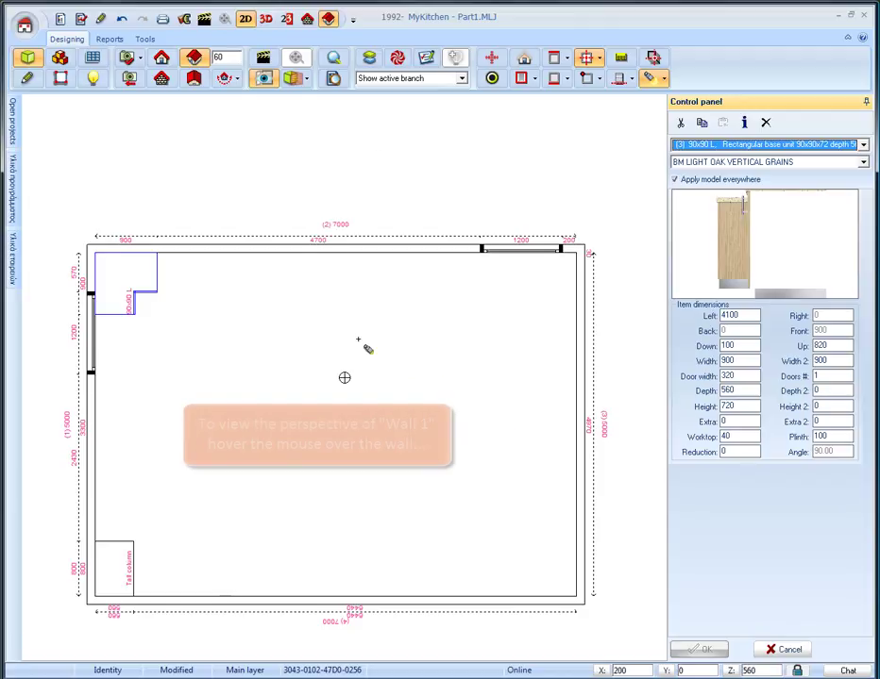
- Switch to a 3D perspective view of Wall 1
mouse_move(109, 348)
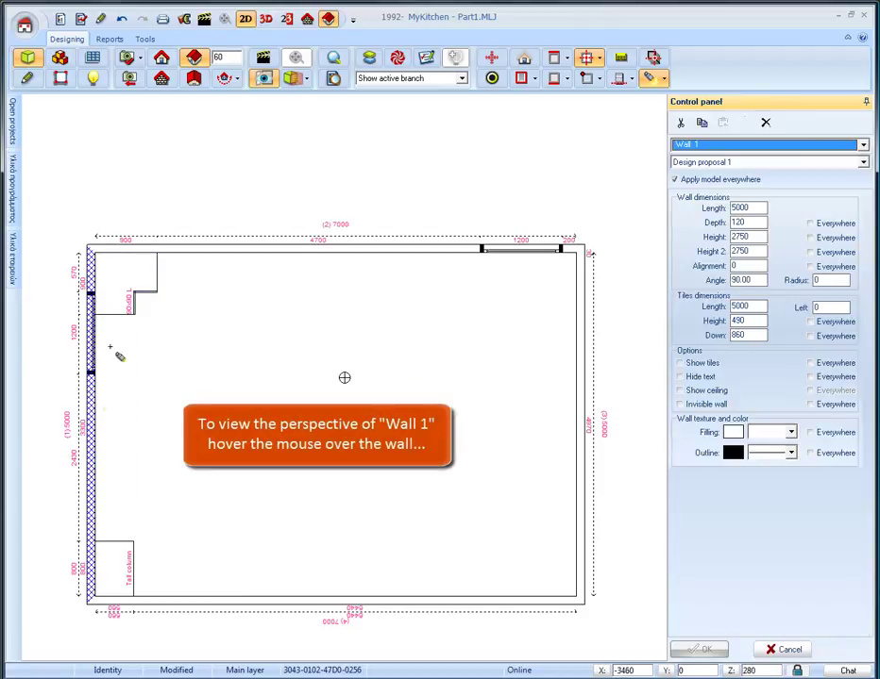
left_click(193, 57)
left_click(598, 192)
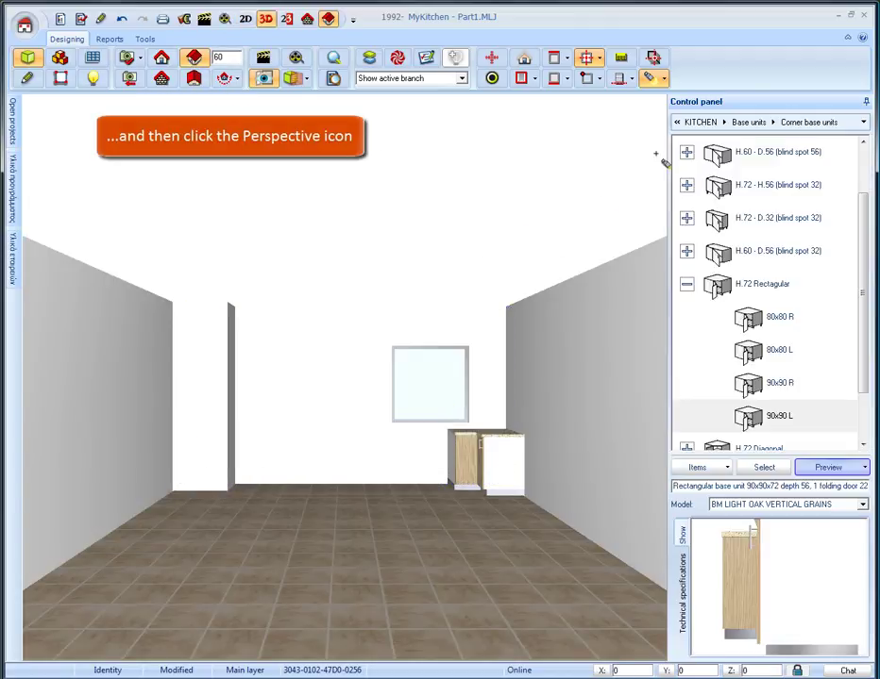
left_click(731, 122)
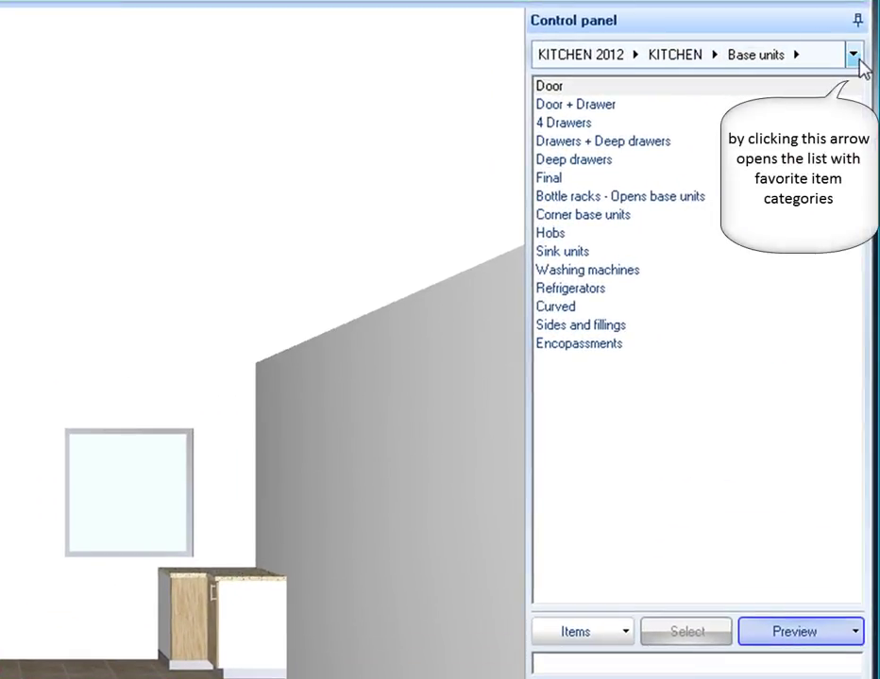
- Place the 120 H.72 - D.56 two-door sink unit under the window beside the corner unit
left_click(853, 57)
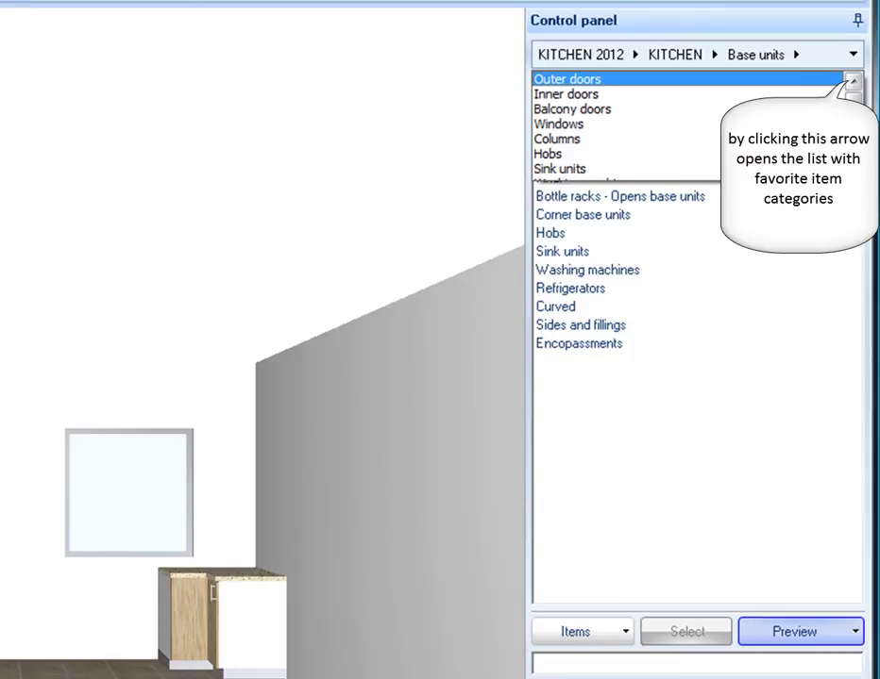
scroll(787, 130, "down", 1)
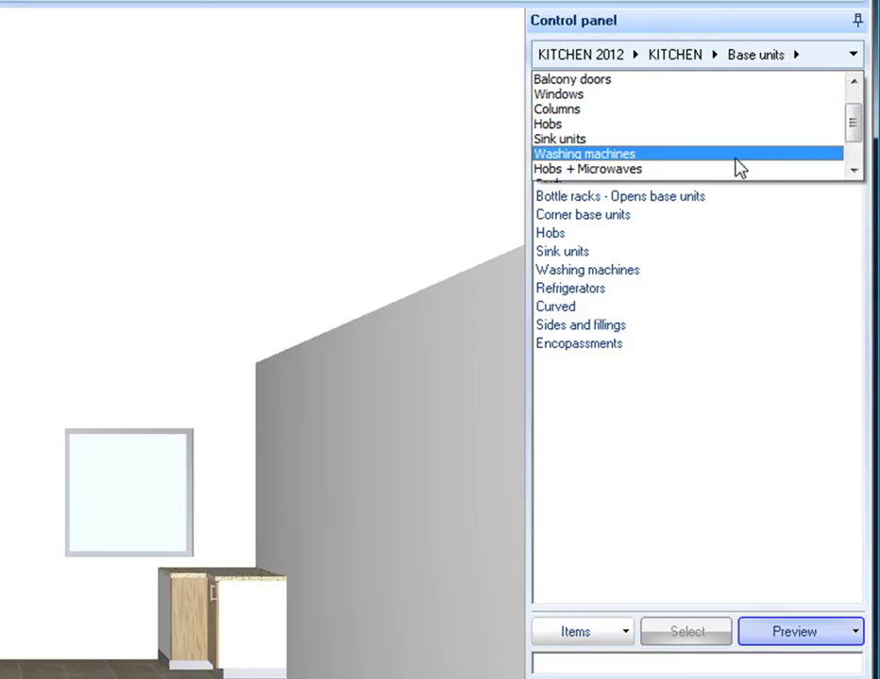
left_click(666, 141)
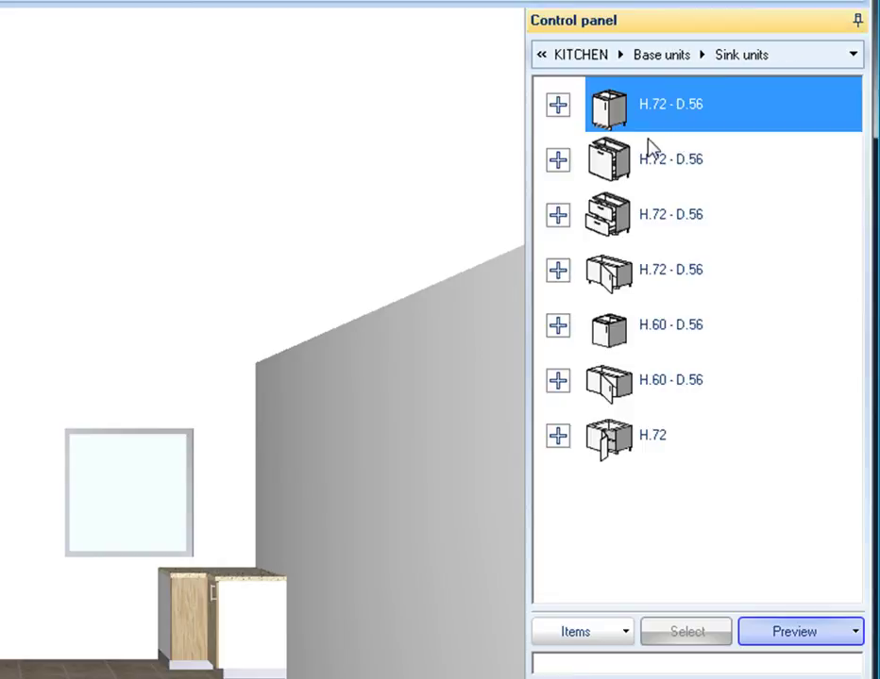
left_click(557, 109)
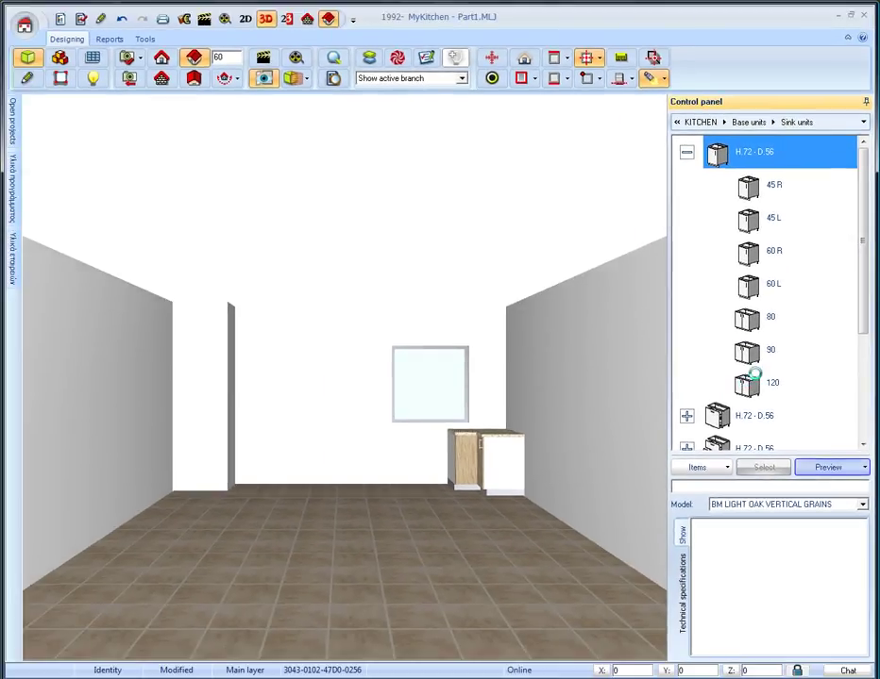
left_click(662, 483)
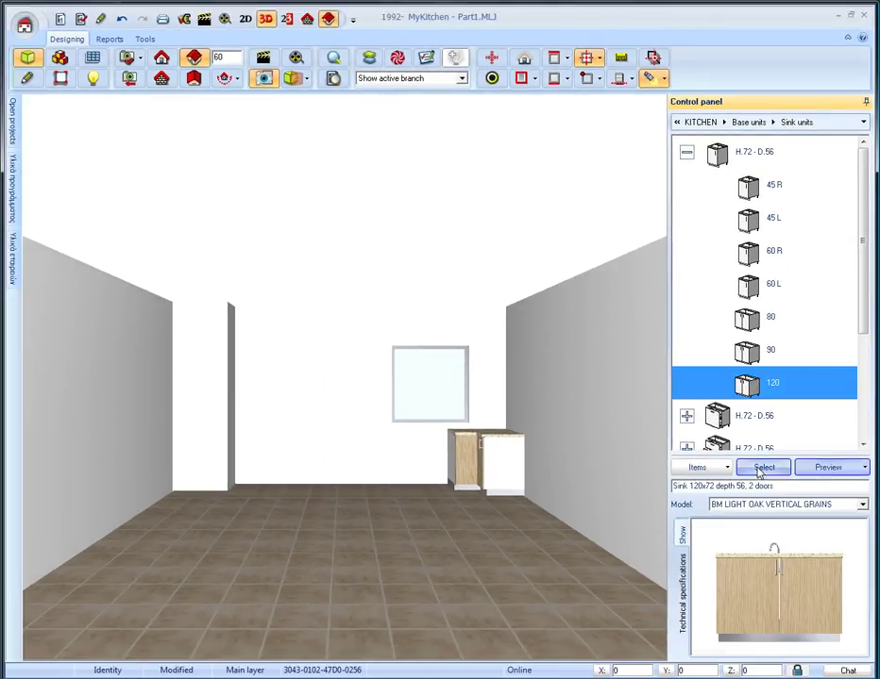
left_click(760, 468)
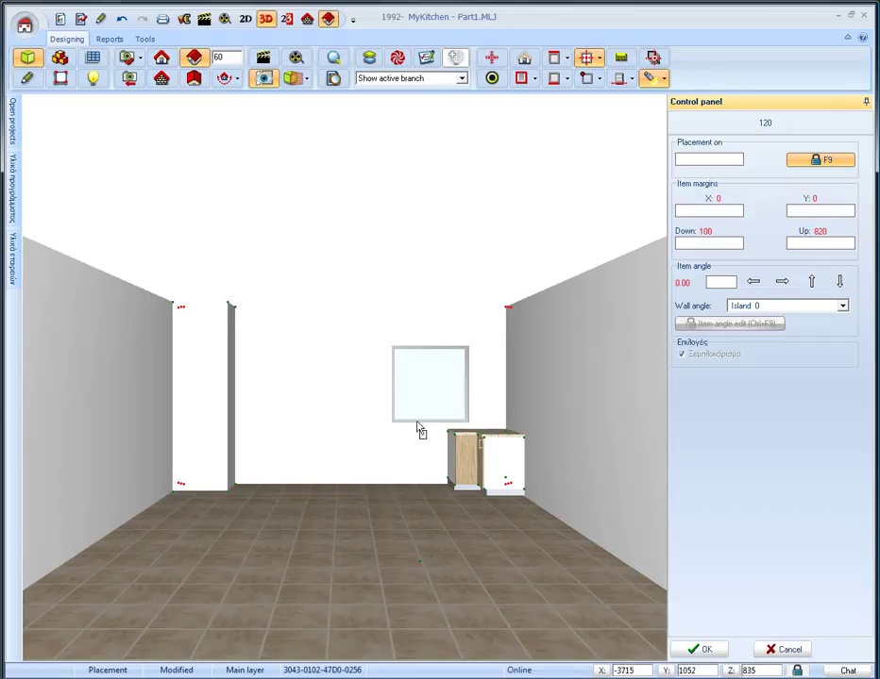
left_click(483, 410)
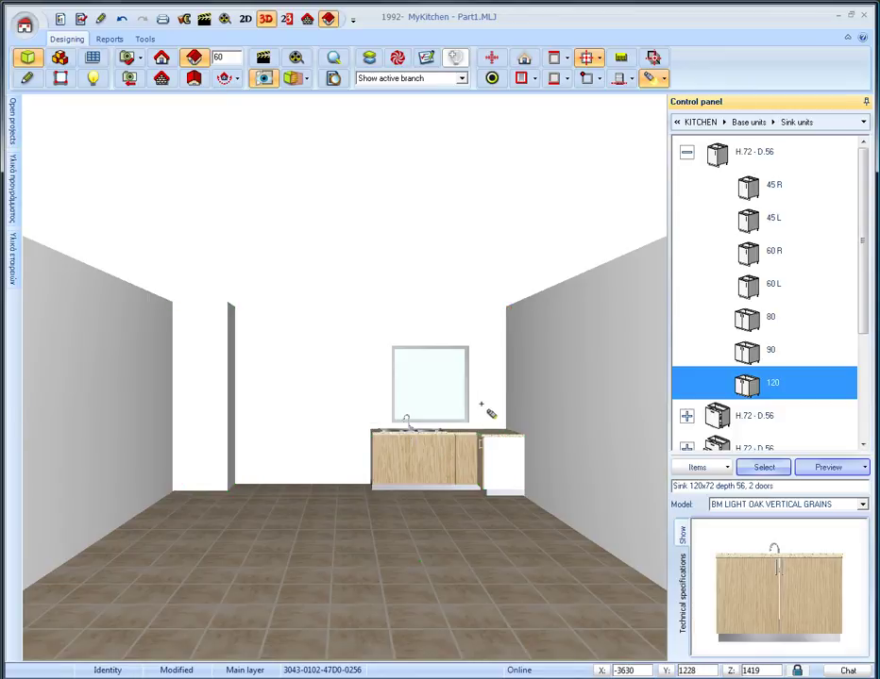
- Place a 45 dishwasher from Washing machines (H.72 · D.56) left of the sink unit
left_click(849, 122)
left_click(741, 181)
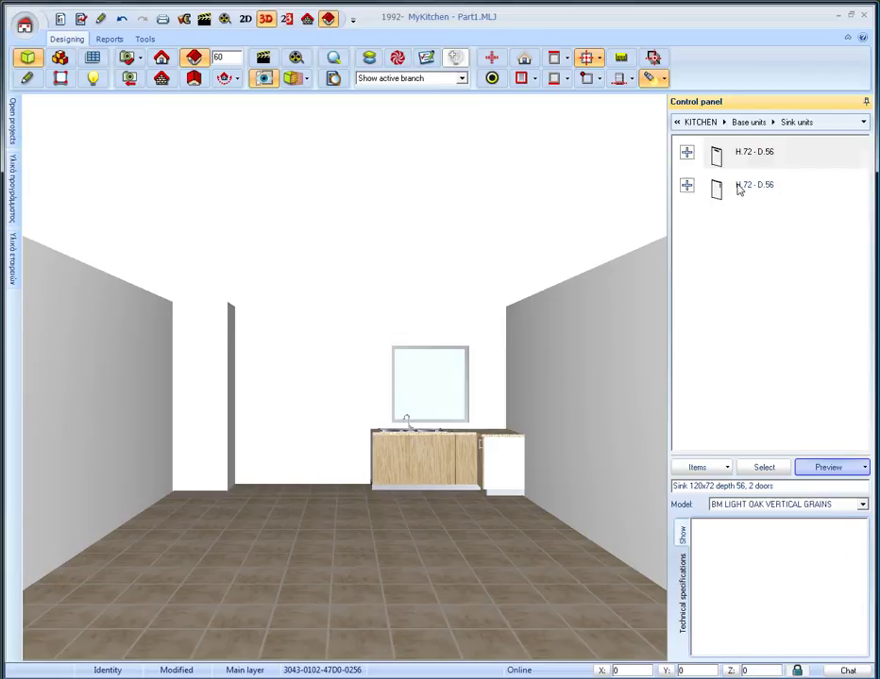
double_click(710, 168)
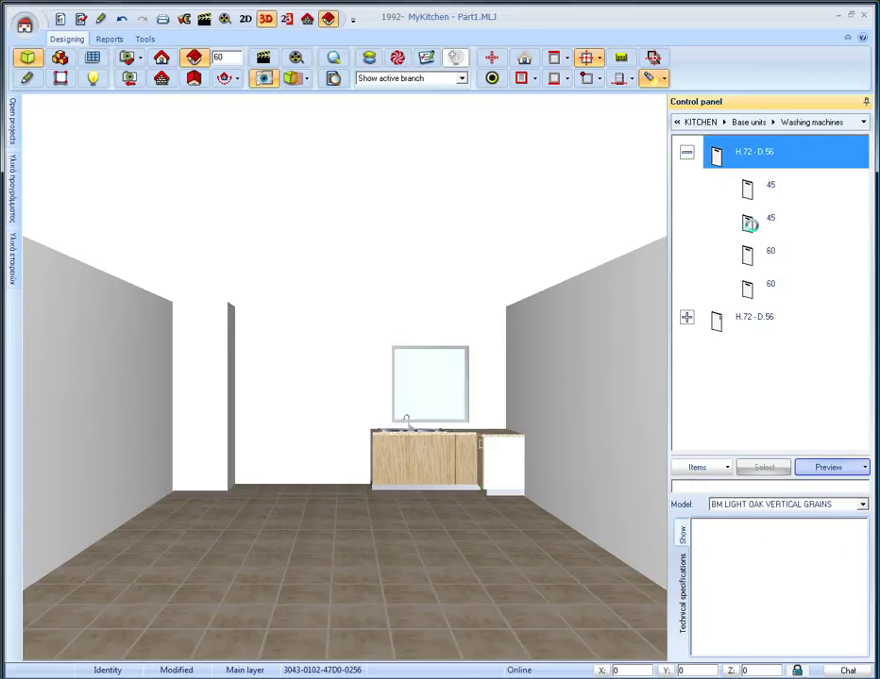
double_click(749, 223)
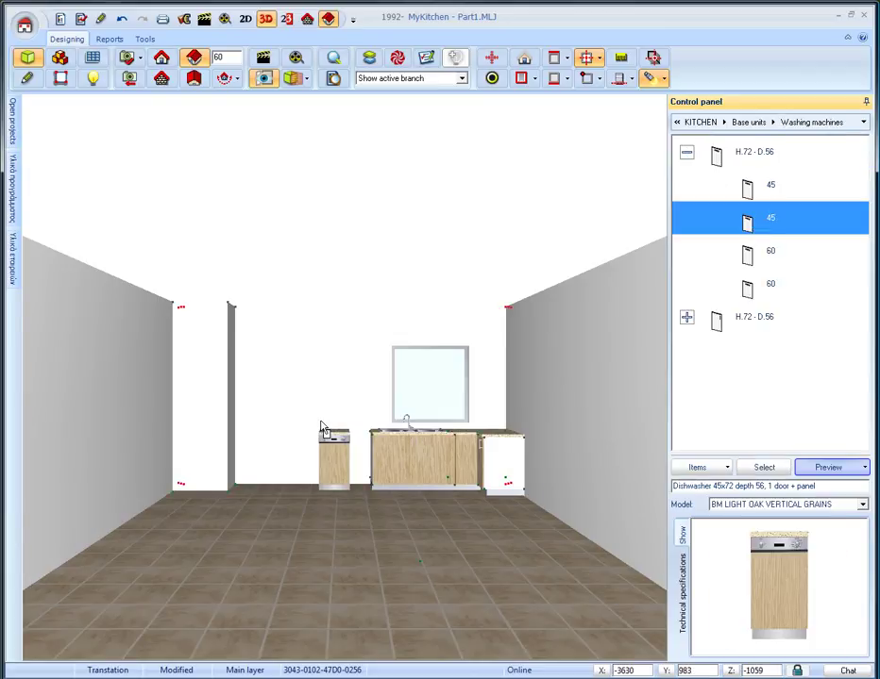
left_click(325, 429)
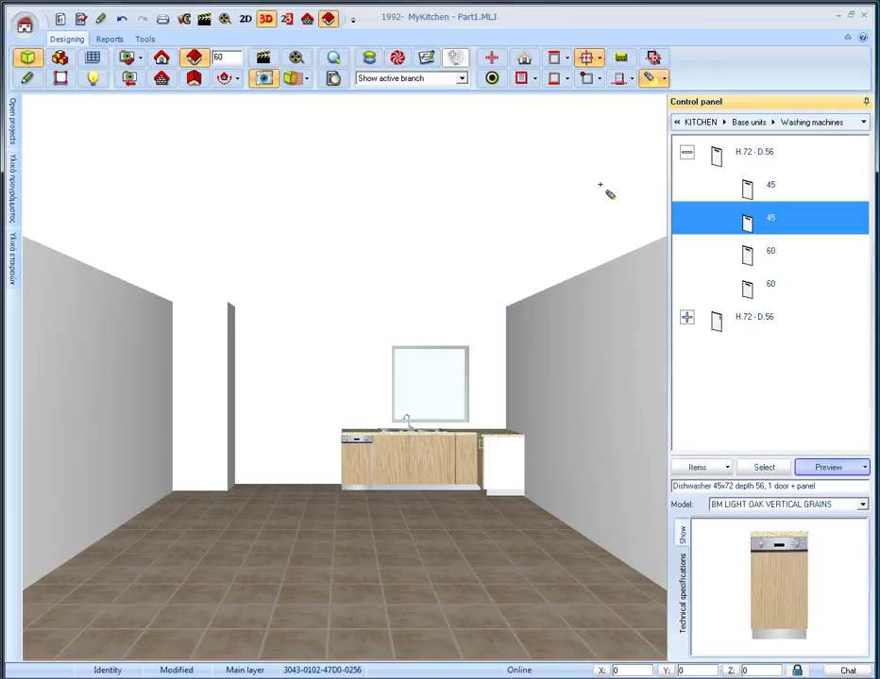
- Place a 15 bottle-rack base unit (H.72-D.56) at the left end, next to the dishwasher
left_click(749, 122)
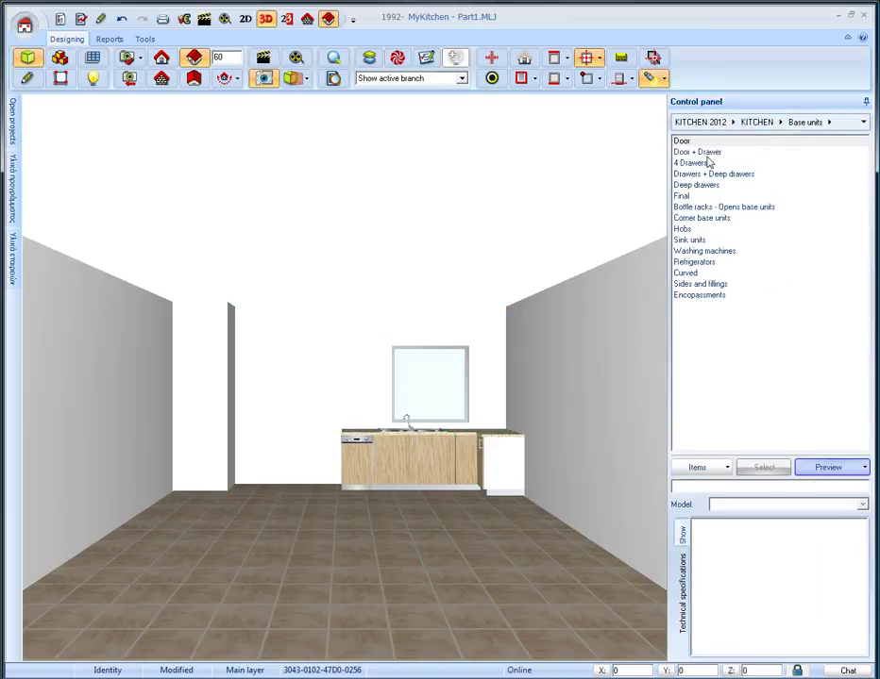
left_click(697, 208)
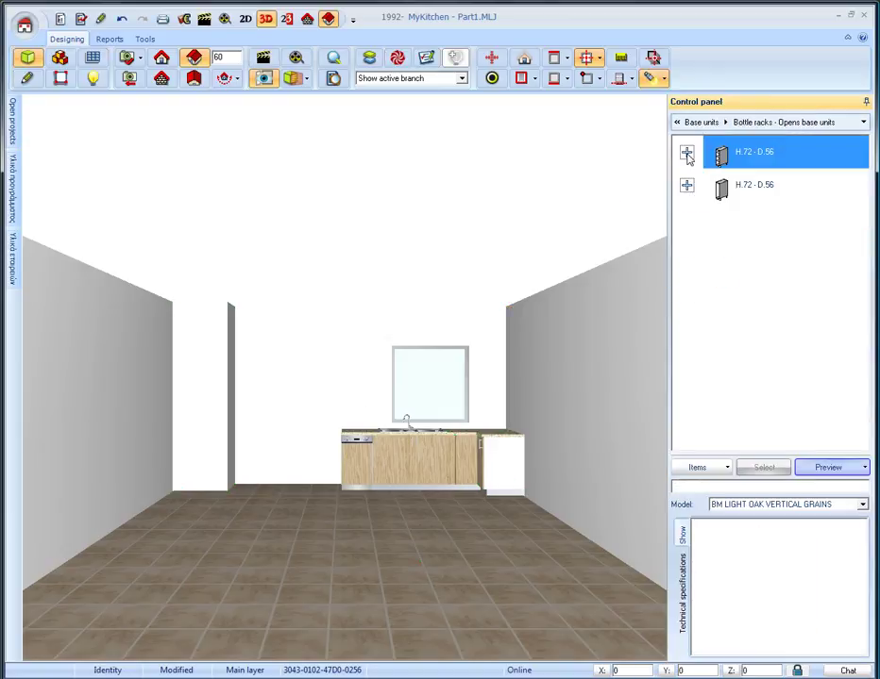
left_click(686, 154)
left_click(755, 188)
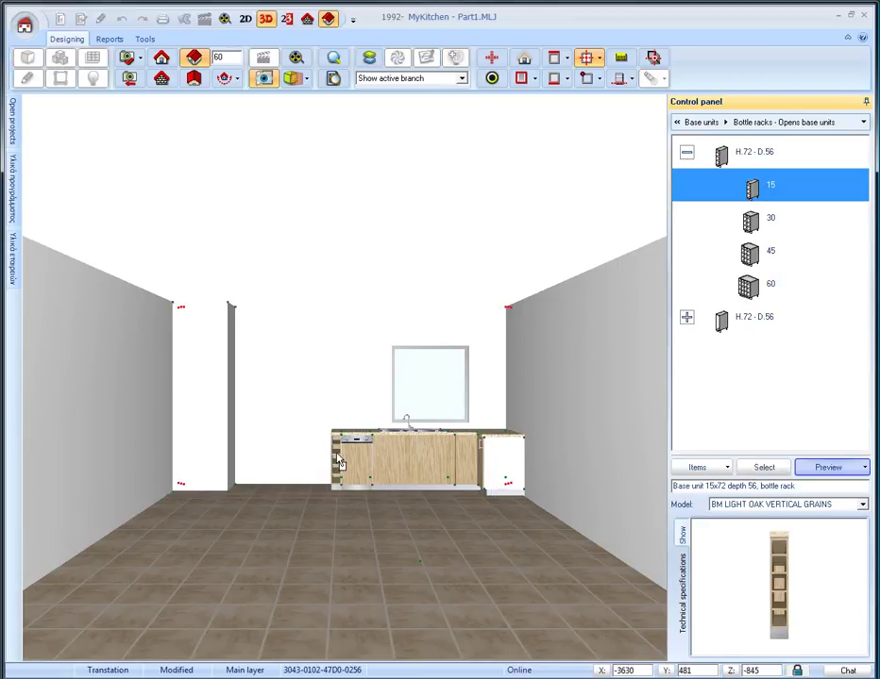
left_click(326, 462)
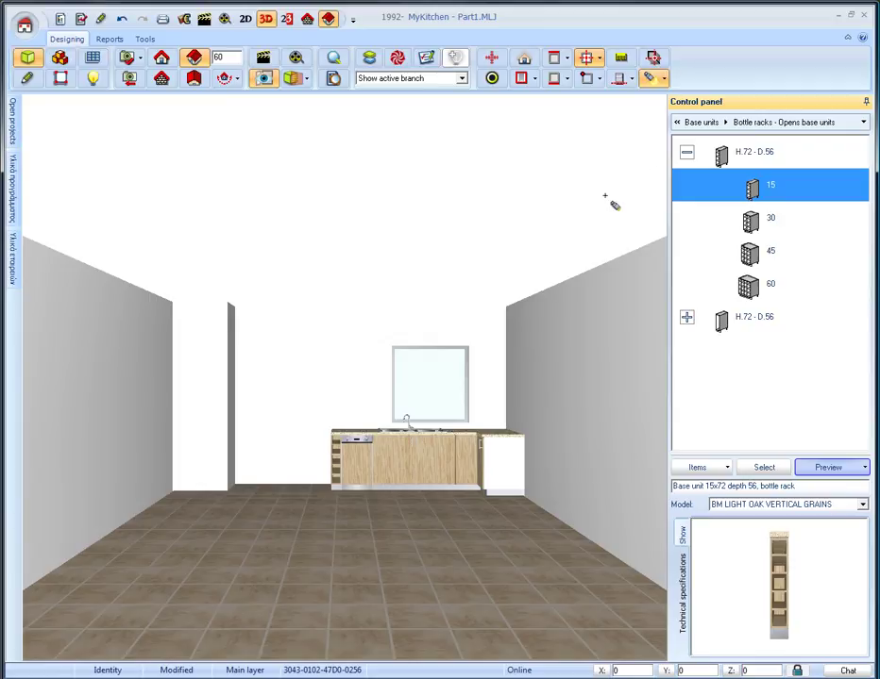
left_click(696, 121)
- Place the last 90 Hobs semicolumn, a 132-high oven unit with two deep drawers, left of the bottle rack
left_click(750, 123)
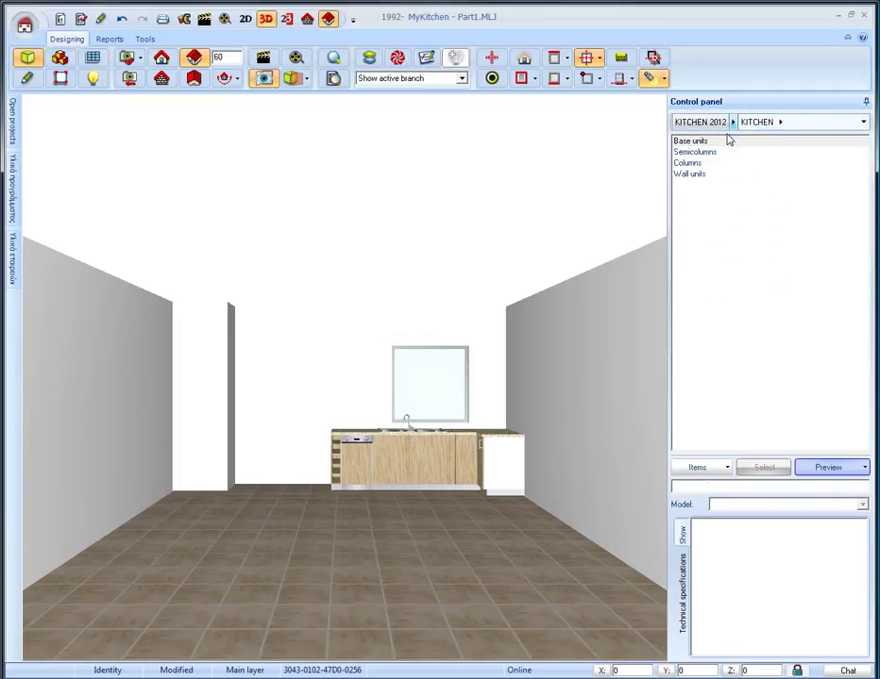
left_click(717, 152)
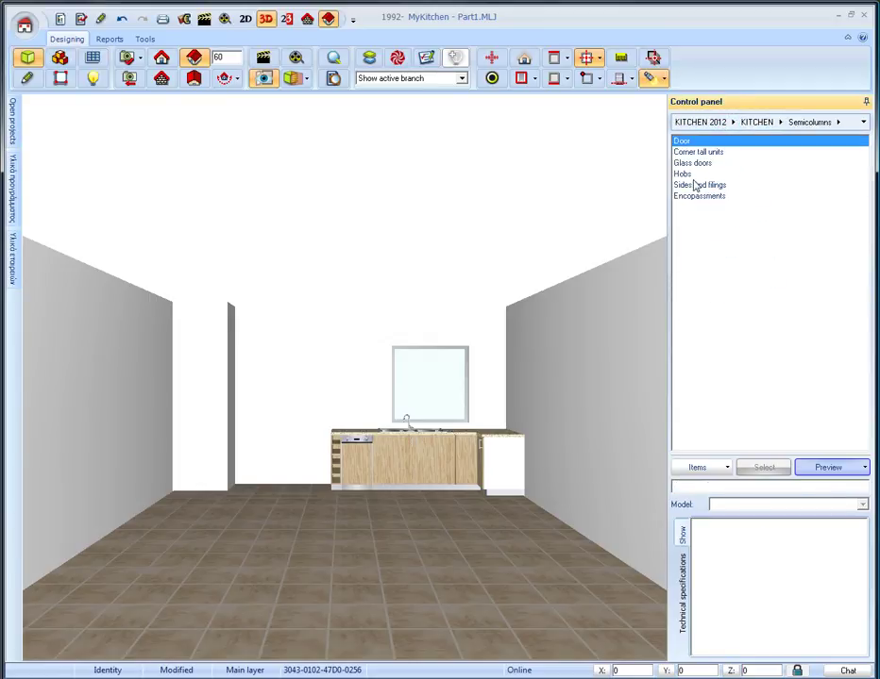
left_click(683, 174)
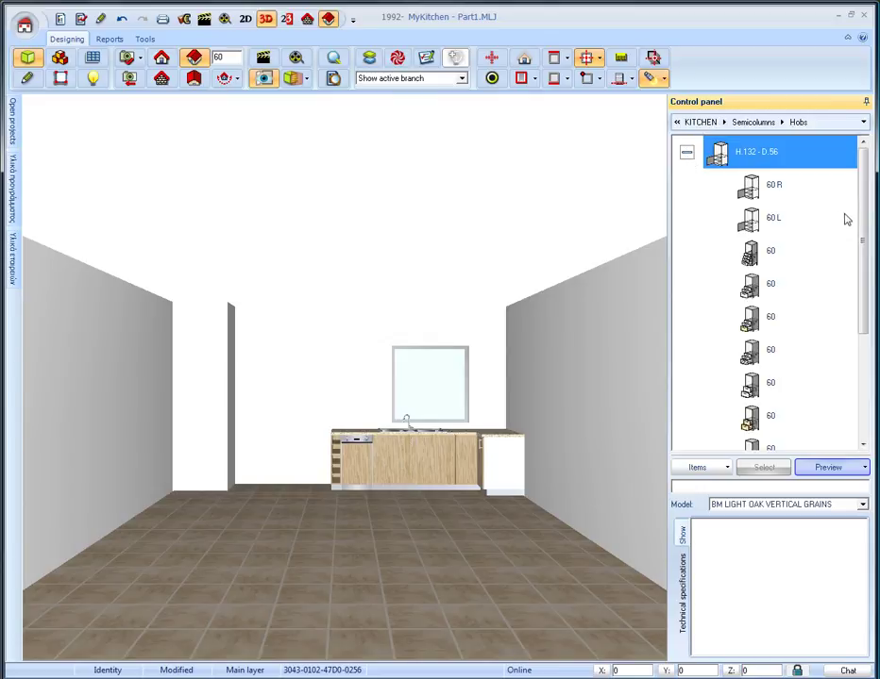
left_click_drag(862, 224, 759, 420)
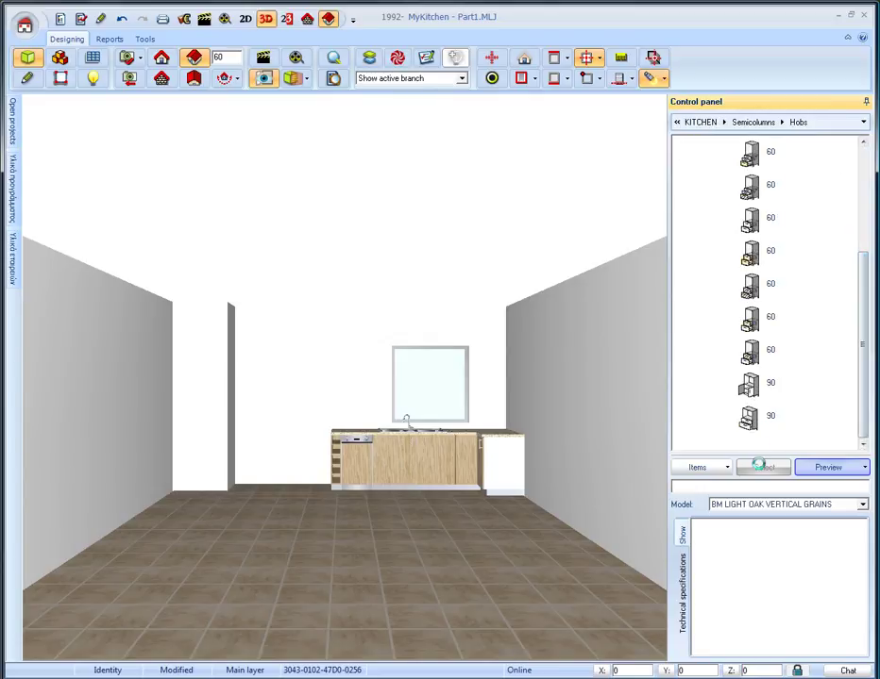
left_click(759, 467)
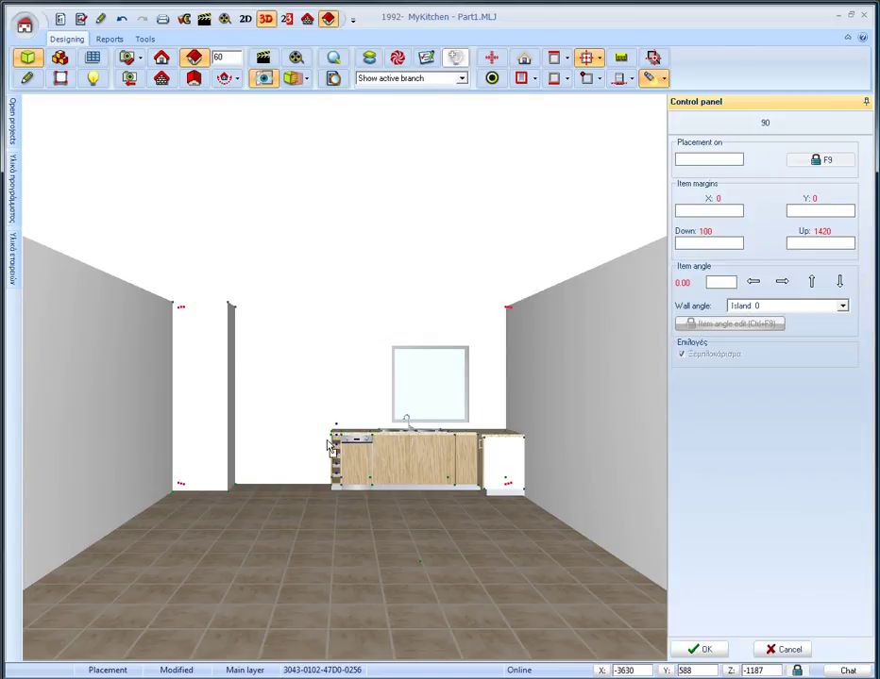
left_click(357, 385)
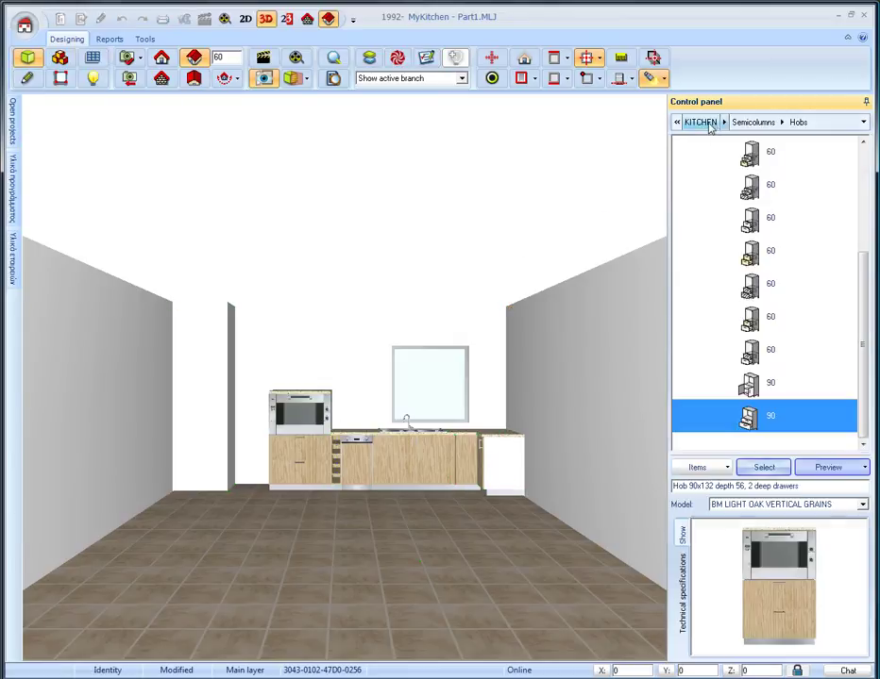
left_click(702, 124)
- Place the 60 L refrigerator column left of the oven semicolumn
left_click(692, 164)
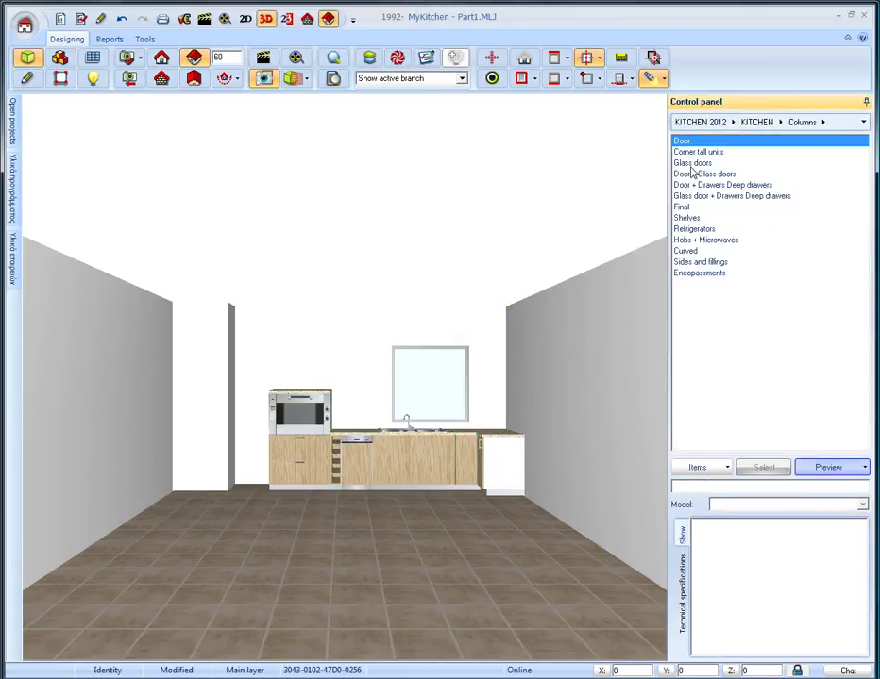
left_click(693, 229)
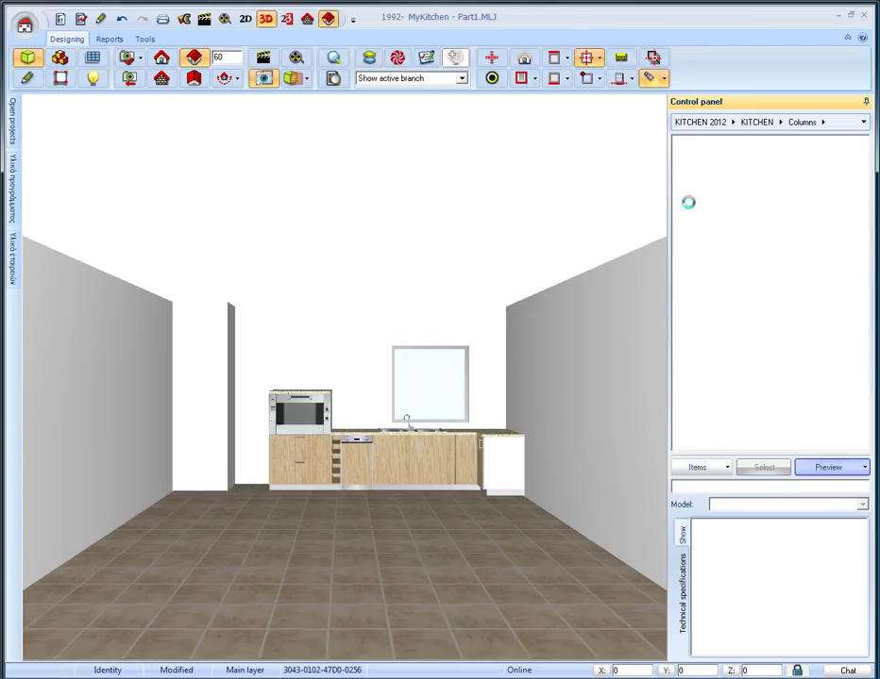
left_click(745, 218)
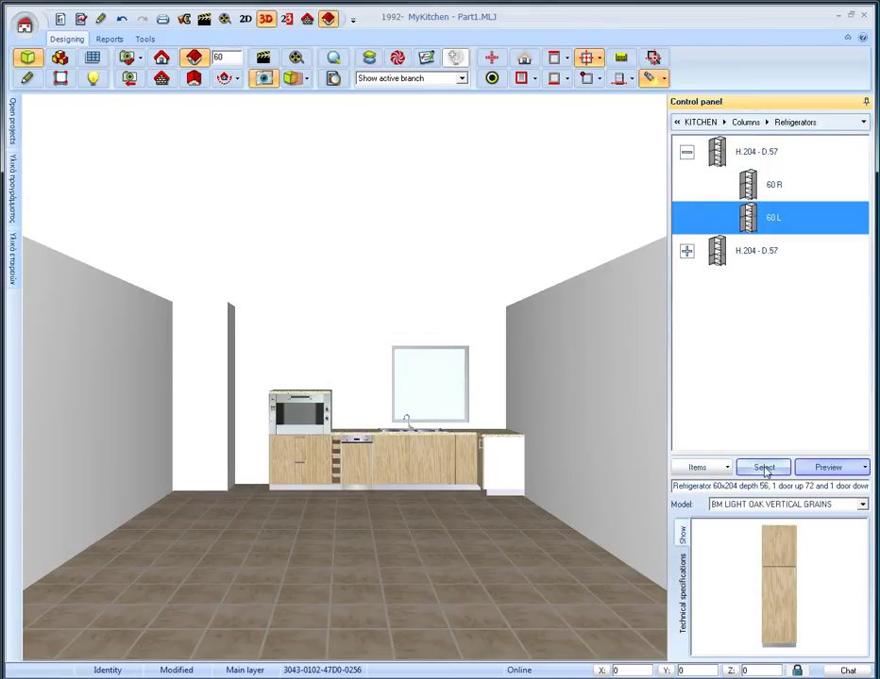
left_click(760, 468)
left_click(256, 422)
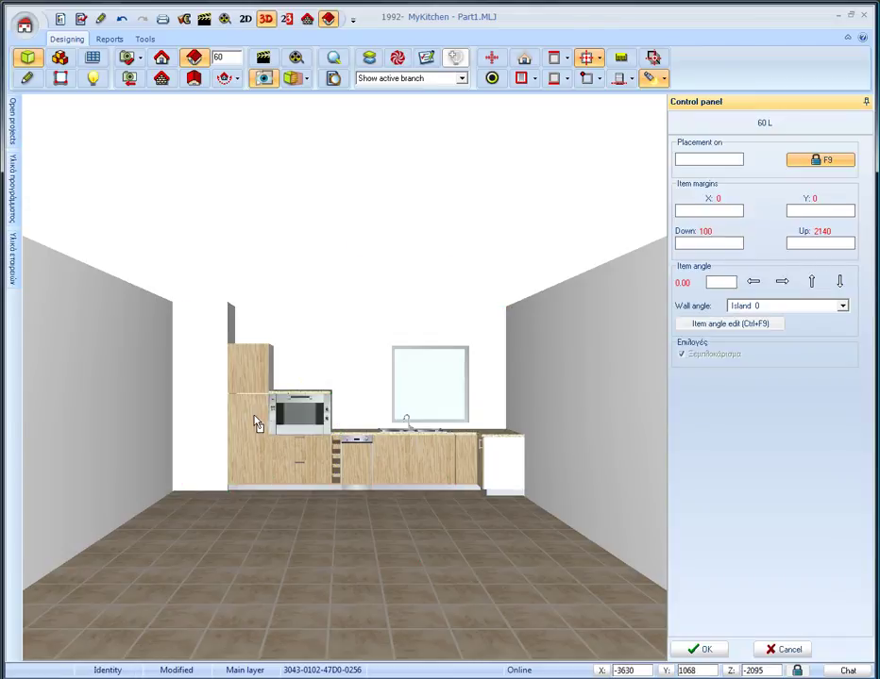
- Show Wall 2 in front perspective, then clear the wall selection
left_click(554, 323)
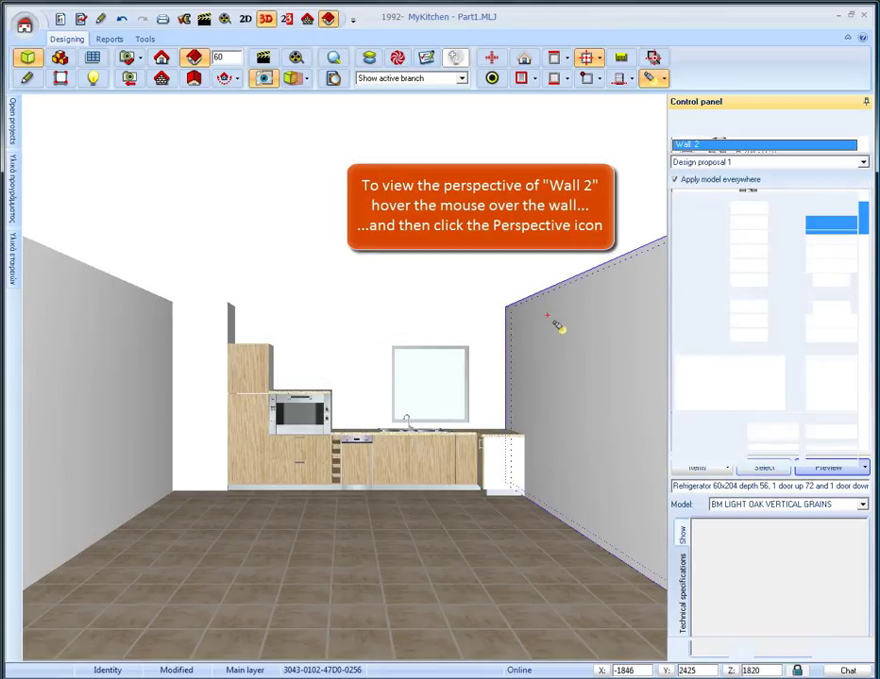
left_click(195, 59)
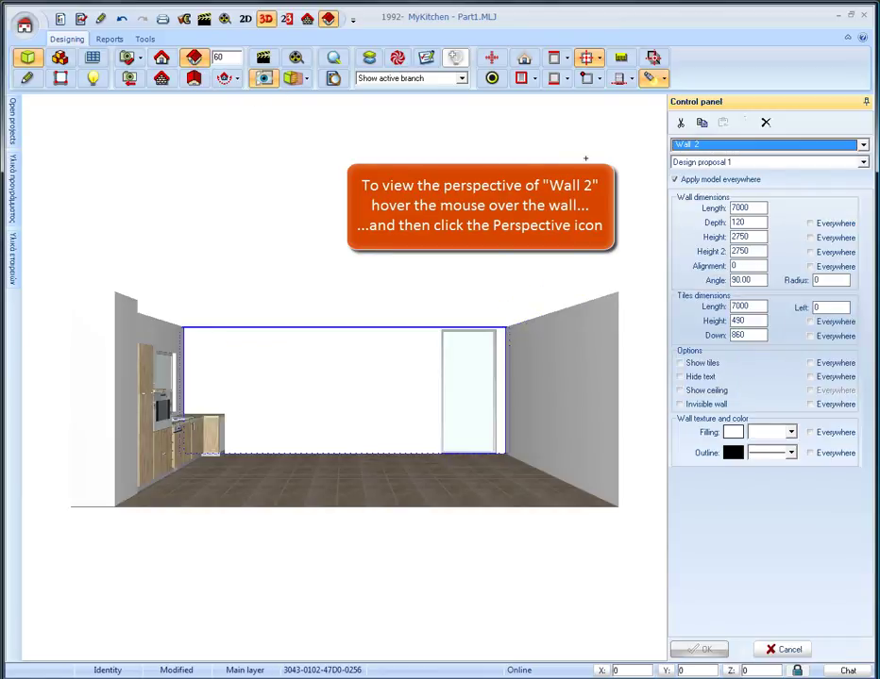
left_click(411, 114)
- Line Wall 2 with three 90 cm Drawers + Deep drawers base units (H.72·D.56)
left_click(700, 123)
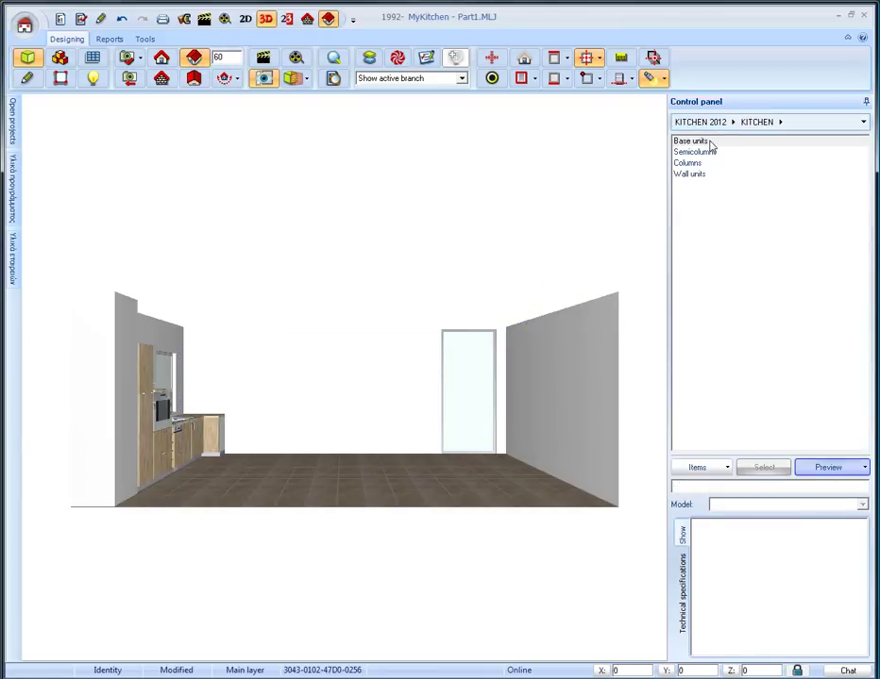
double_click(710, 142)
double_click(711, 175)
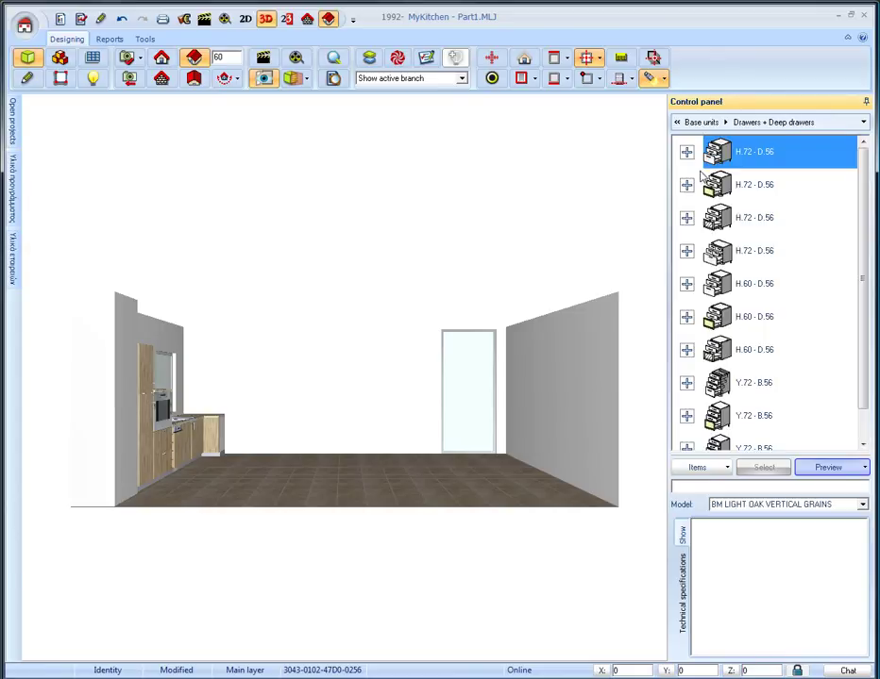
left_click(686, 153)
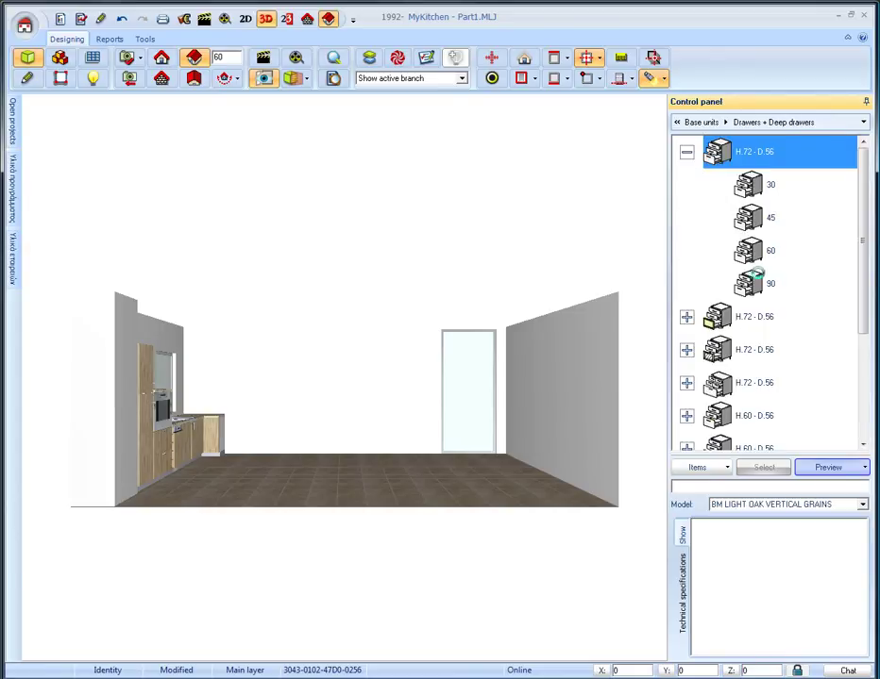
left_click(756, 274)
left_click(761, 466)
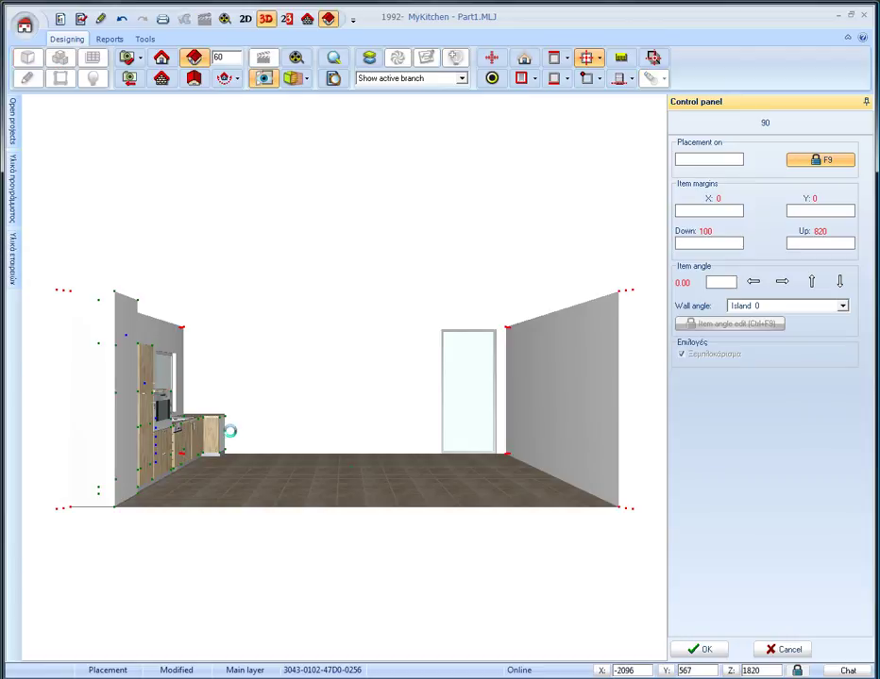
left_click(274, 424)
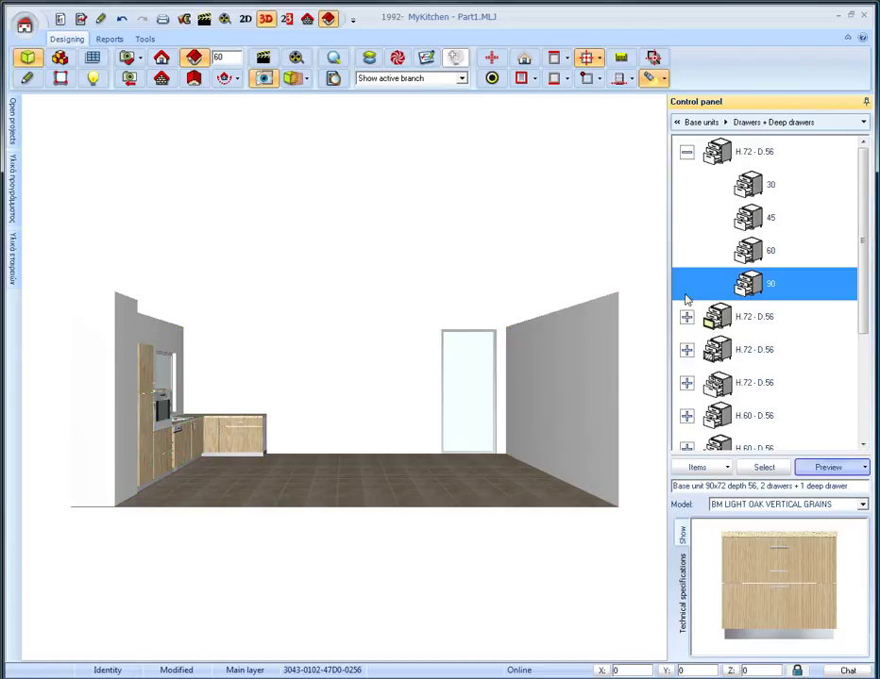
left_click_drag(728, 286, 243, 447)
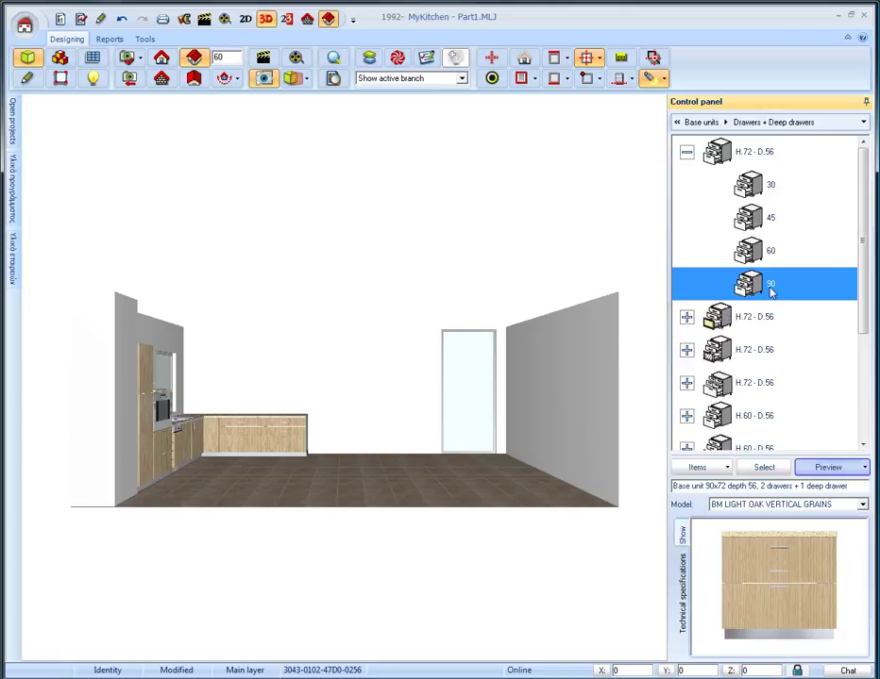
left_click_drag(698, 323, 275, 401)
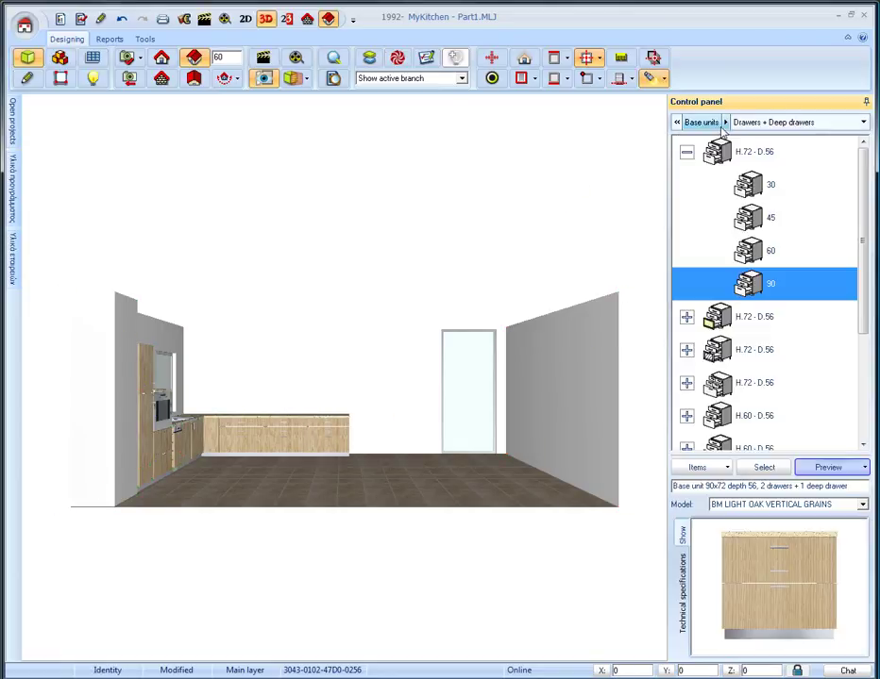
left_click(702, 123)
- Add a 60 door base unit at the end of the Wall 2 counter and view Wall 2 in elevation
left_click(694, 143)
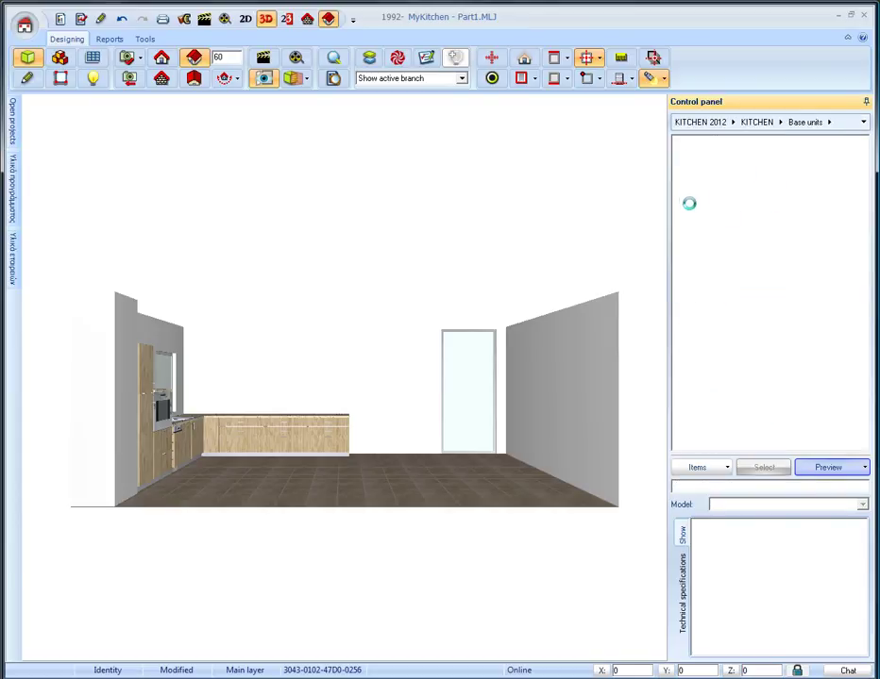
left_click(687, 252)
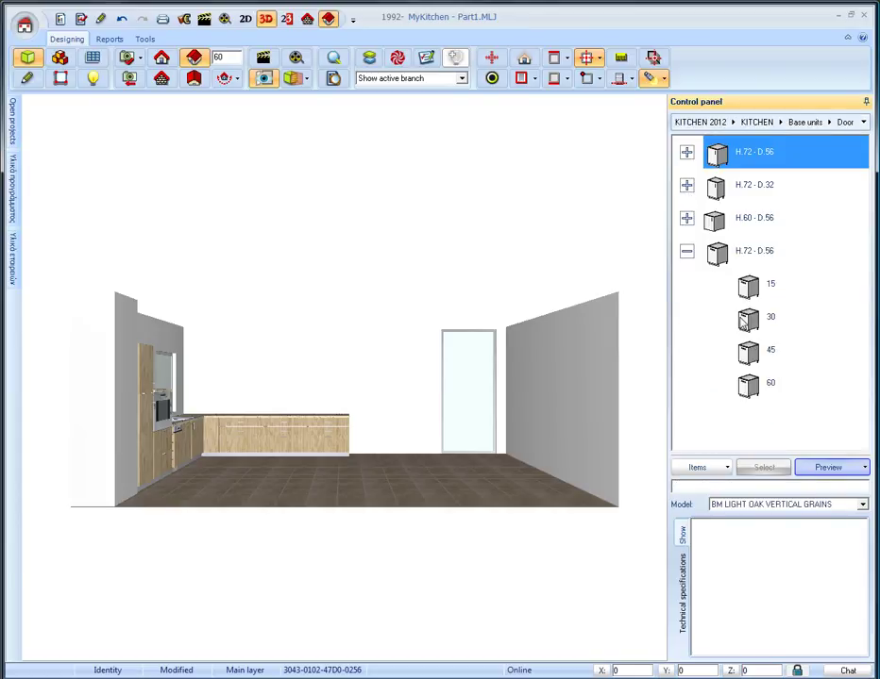
left_click(755, 385)
left_click(763, 467)
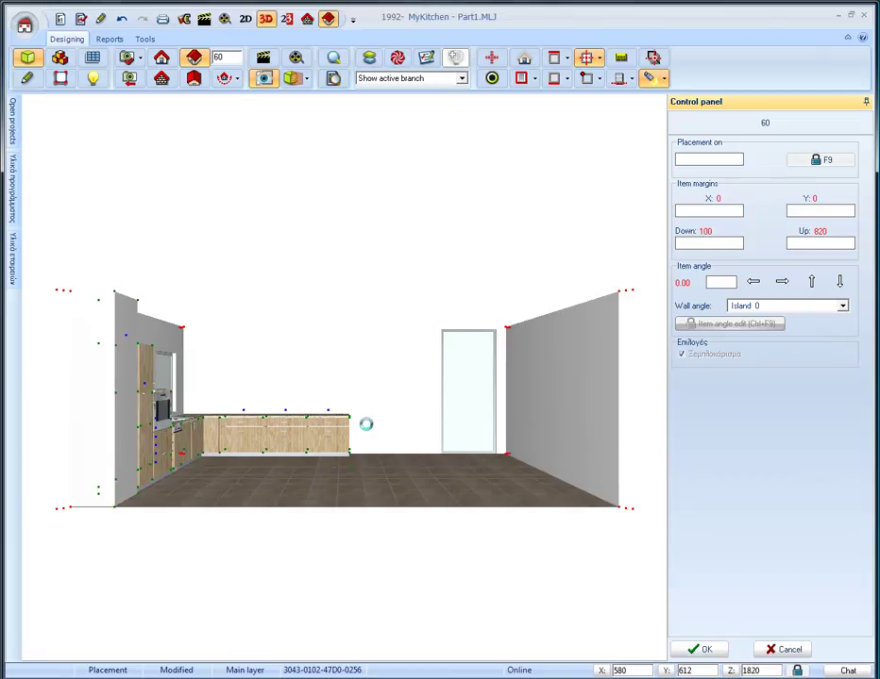
left_click(281, 383)
left_click(290, 381)
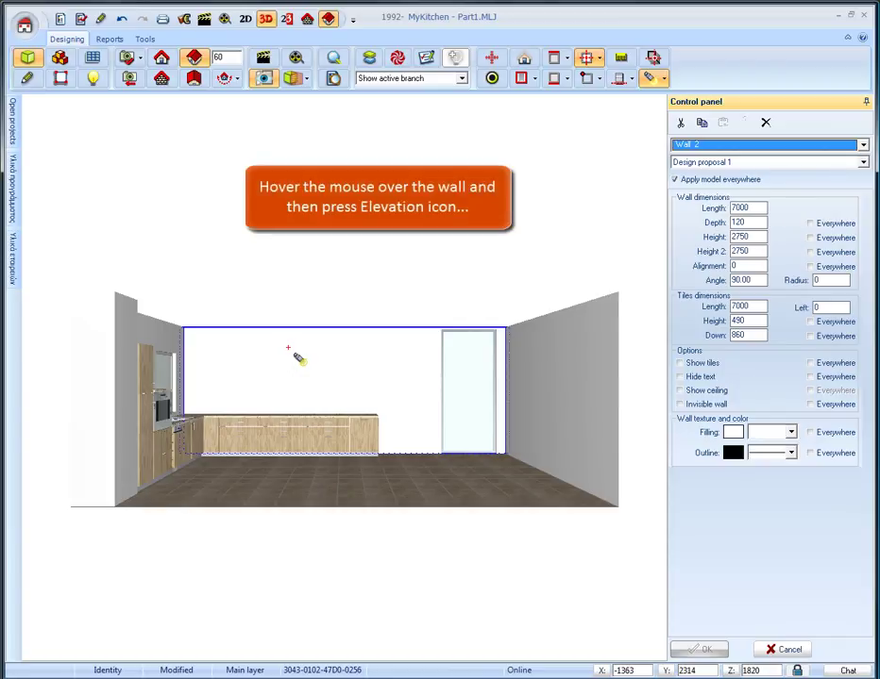
left_click(161, 80)
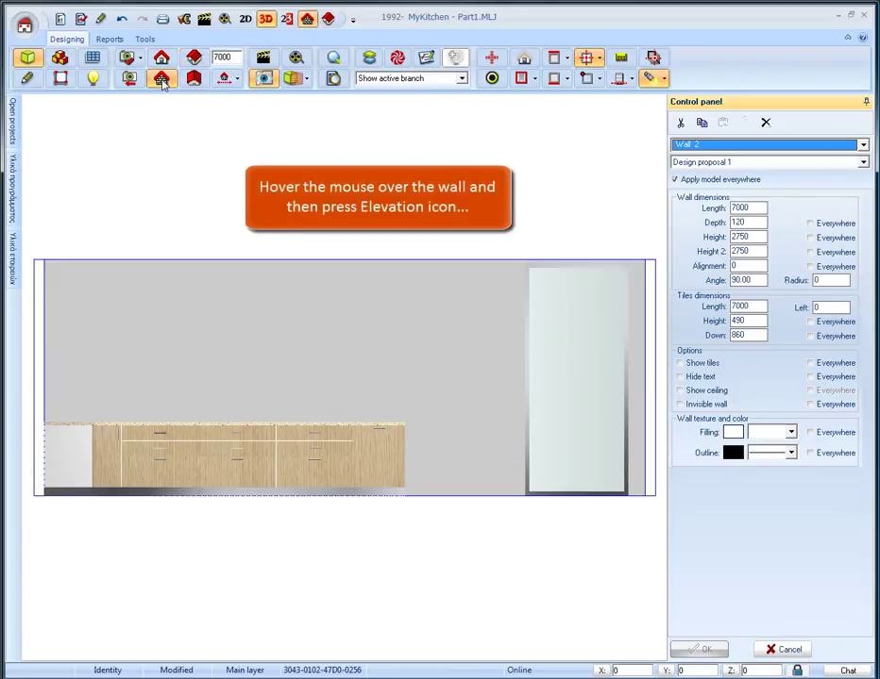
- Pick the 90 cm H.72·D.32 aluminium glass lift-up door wall unit and begin placing it above the counter
left_click(570, 176)
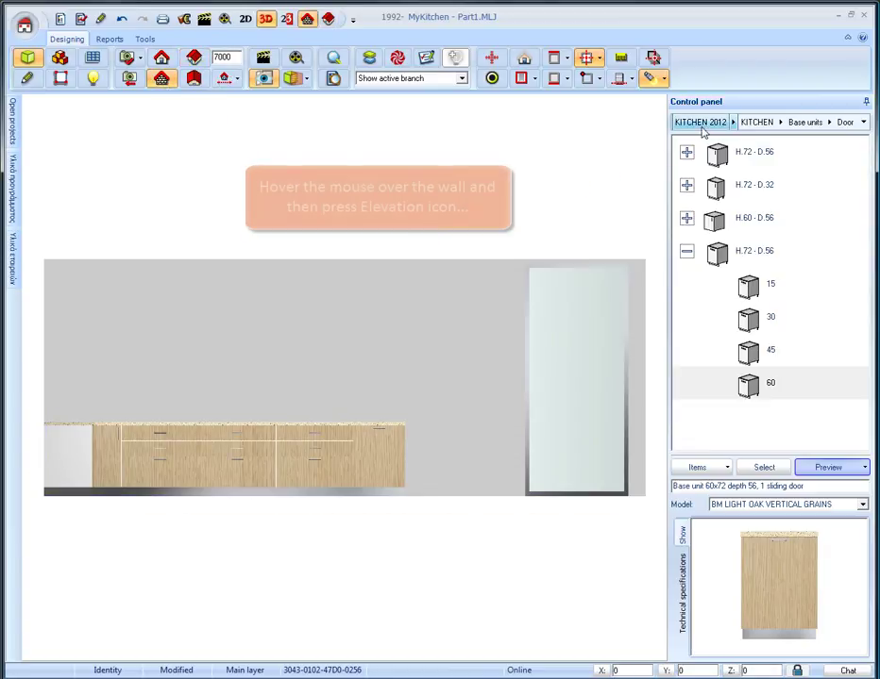
left_click(747, 123)
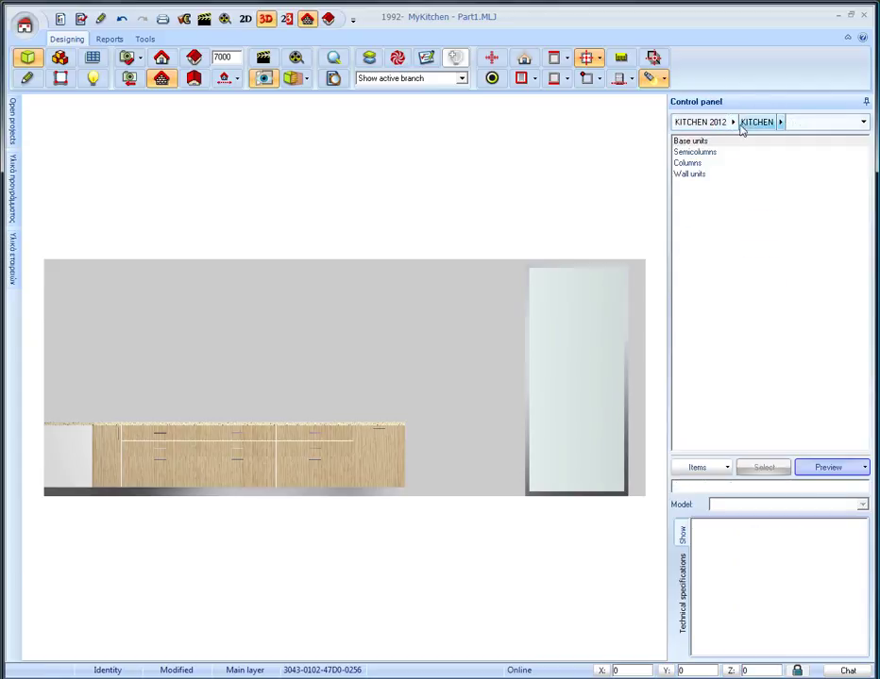
double_click(702, 179)
left_click(787, 198)
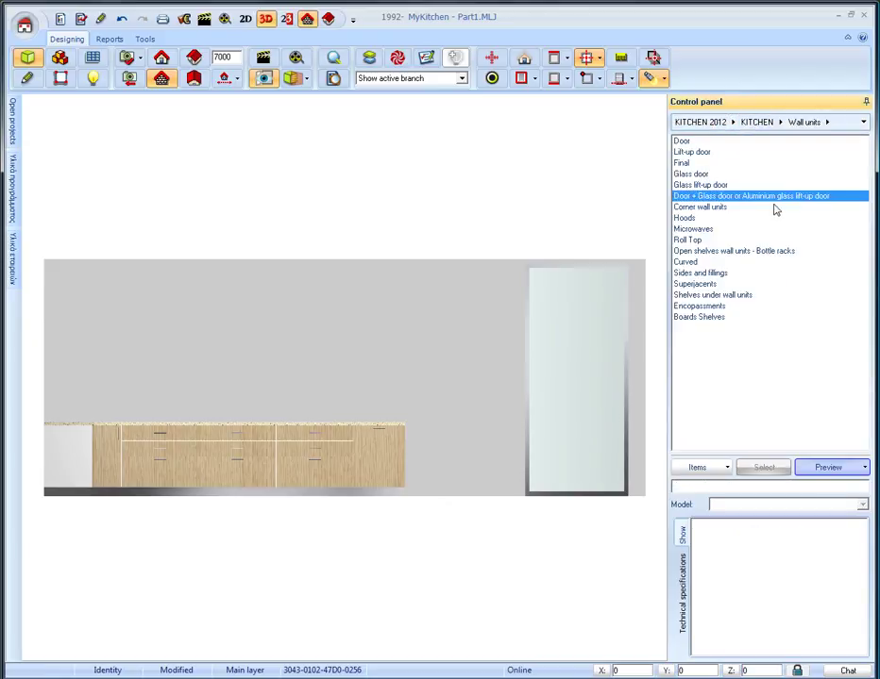
double_click(760, 197)
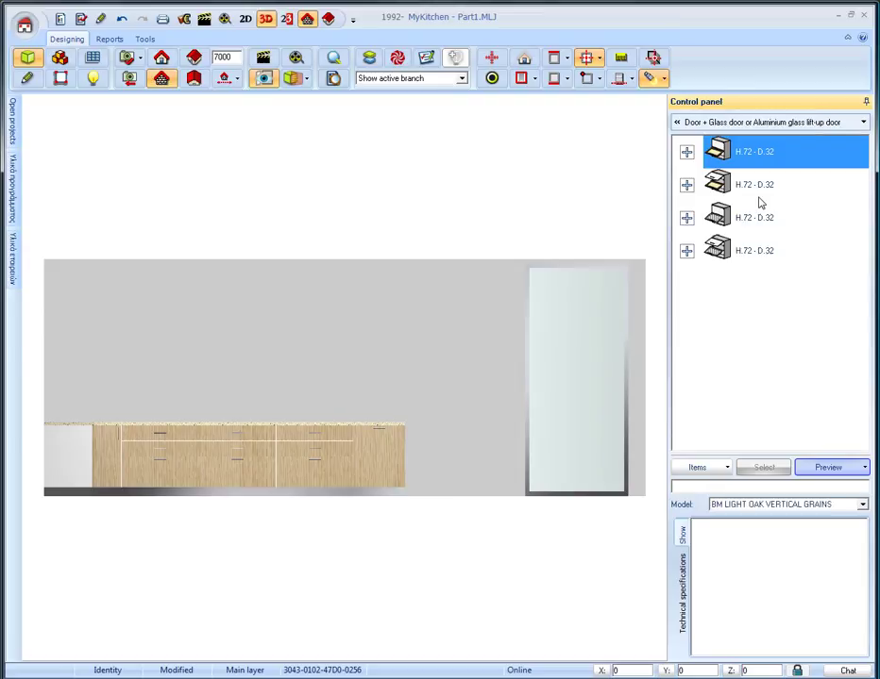
left_click(687, 252)
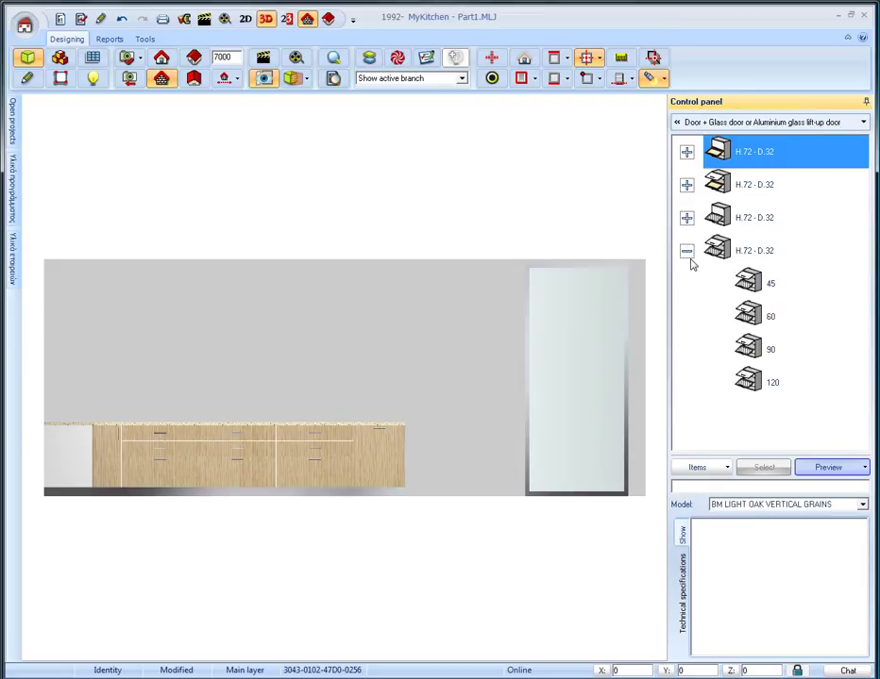
left_click(748, 348)
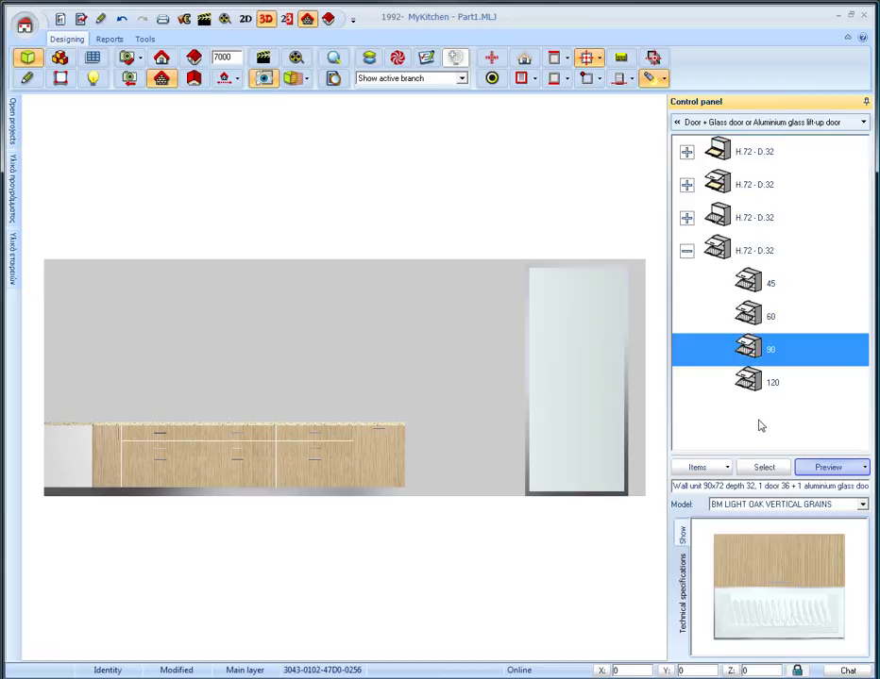
left_click(761, 468)
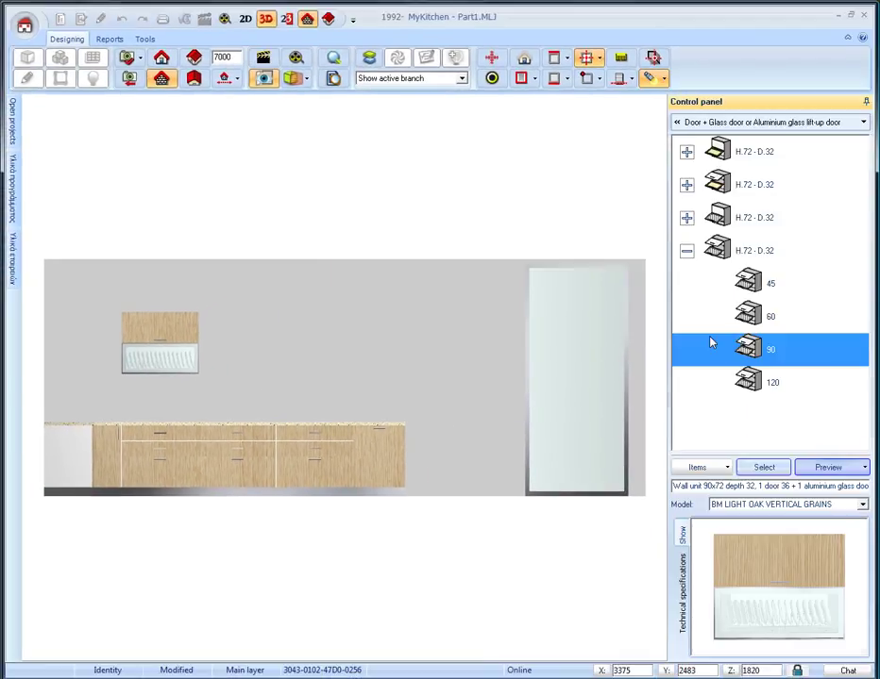
- Remove the Plate rack 90cm link from the 90 glass lift-up wall unit
right_click(793, 354)
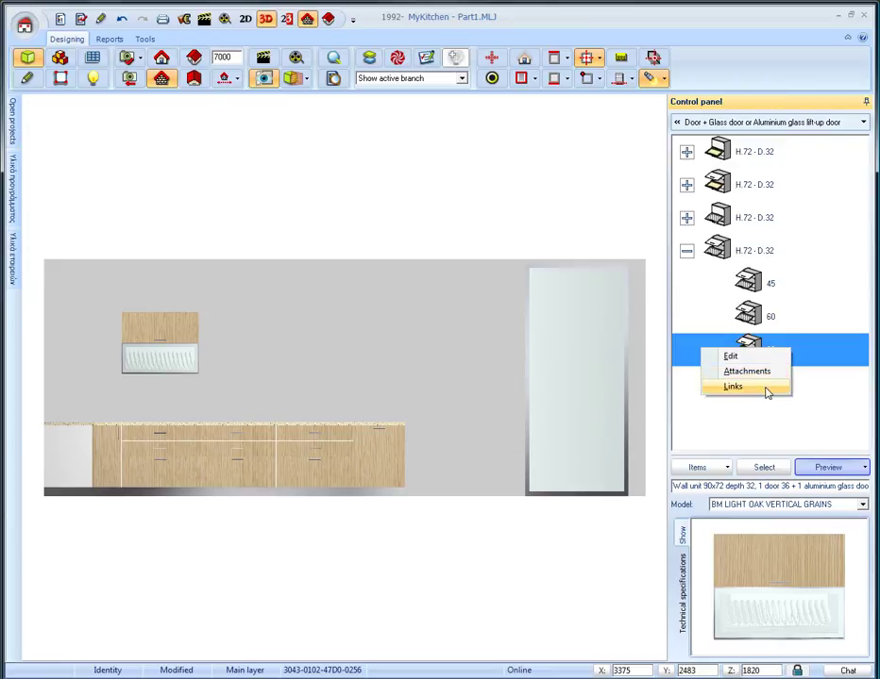
left_click(764, 389)
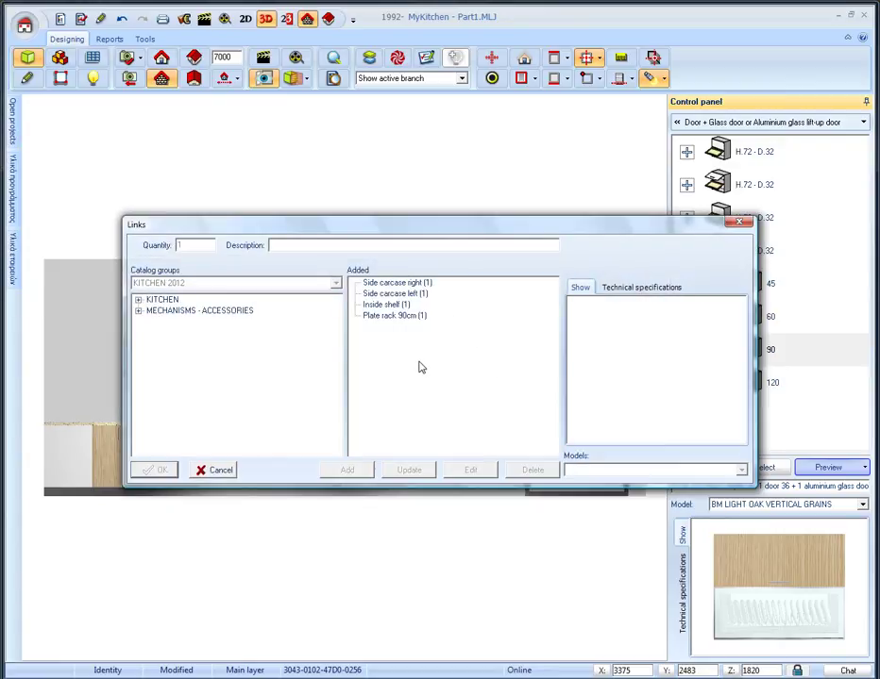
left_click(395, 316)
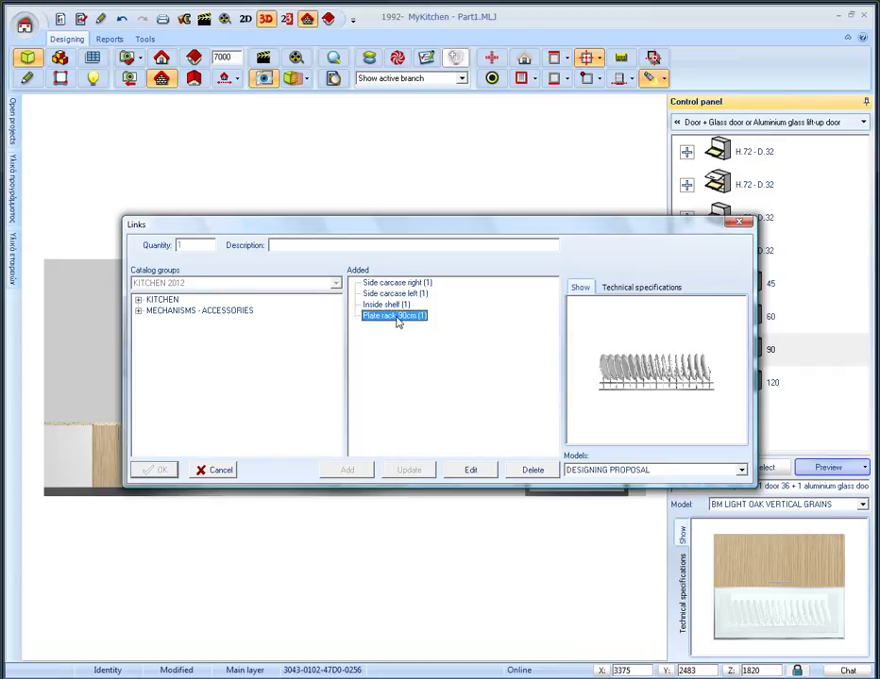
left_click(519, 471)
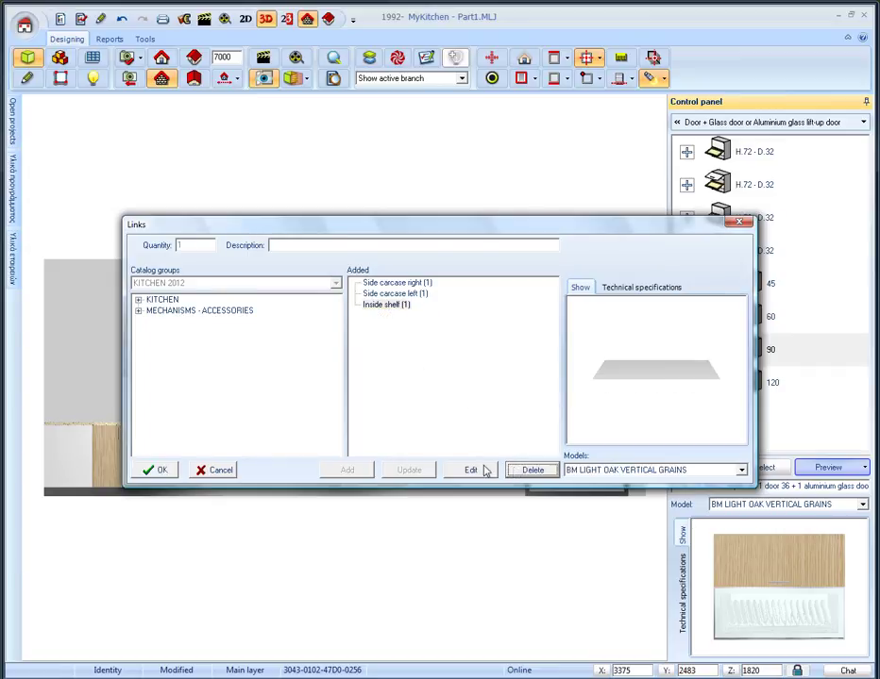
left_click(162, 470)
- Hang the modified 90 wall unit right of the first one on Wall 2
left_click(771, 350)
left_click(764, 468)
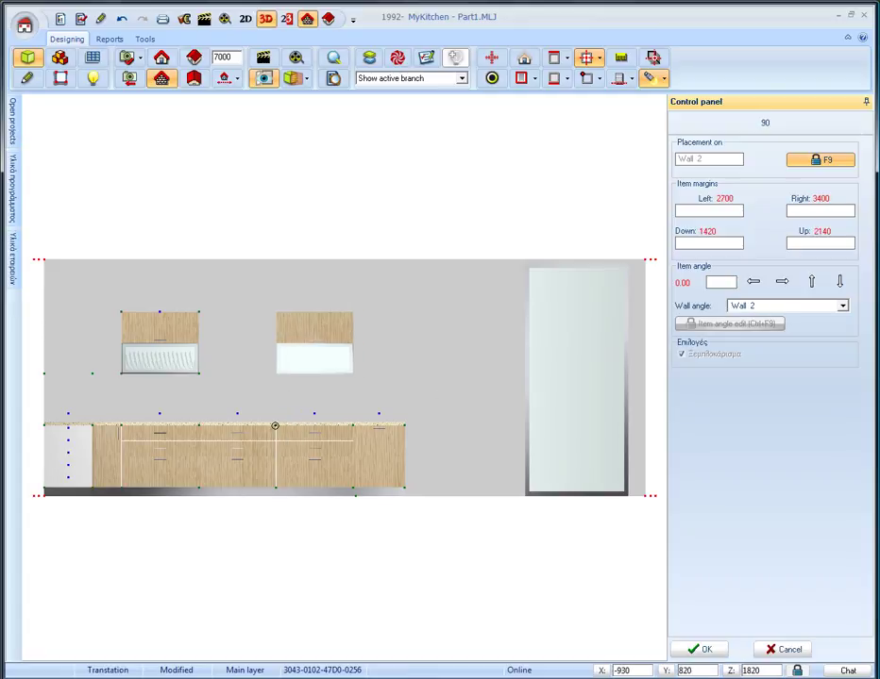
left_click(372, 365)
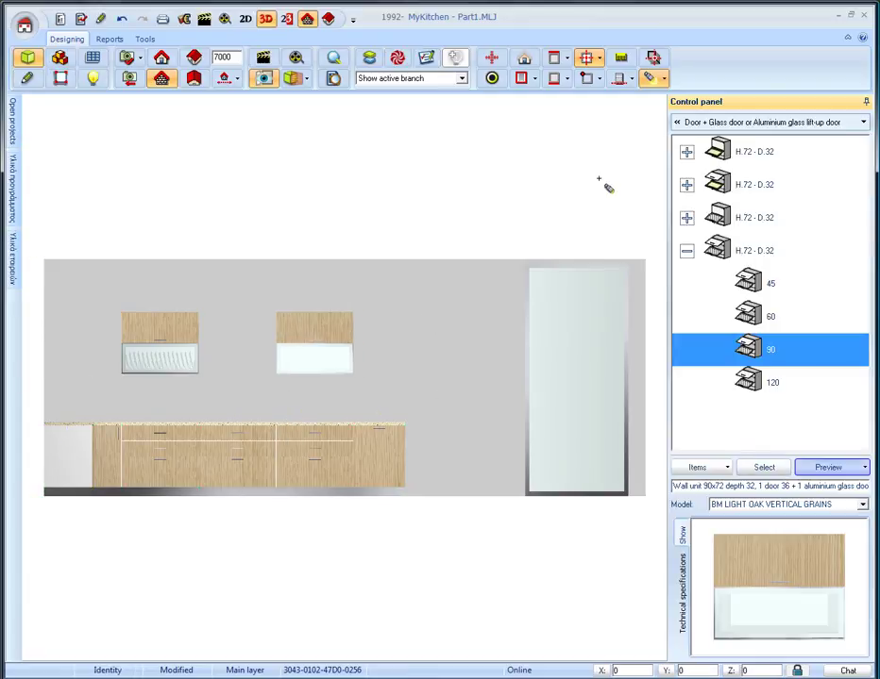
- Hang two 60 cm H.72 lift-up door wall units: left of the existing cabinet and right of the glass cabinet
left_click(755, 121)
left_click(699, 149)
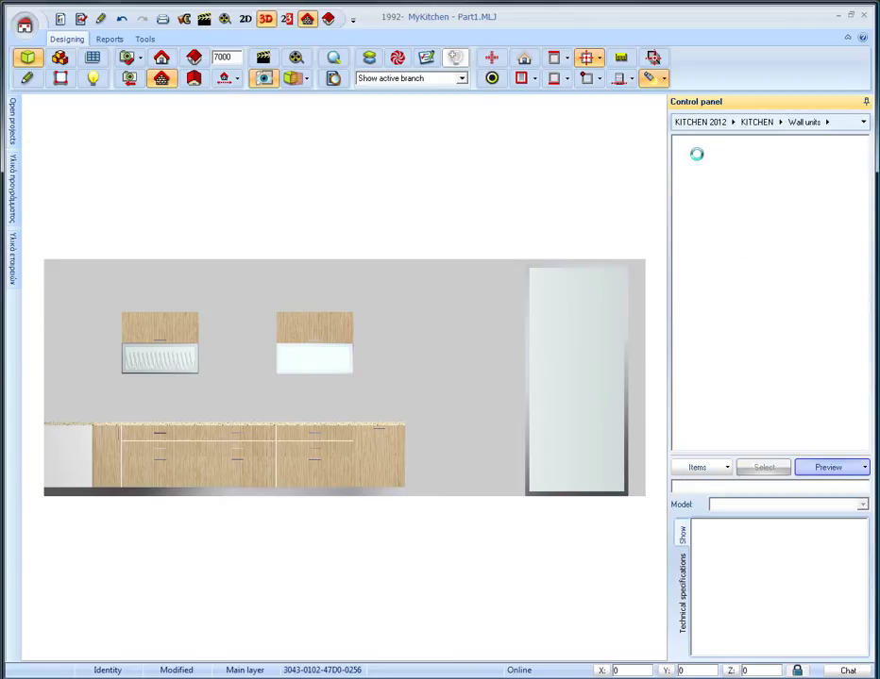
left_click(687, 350)
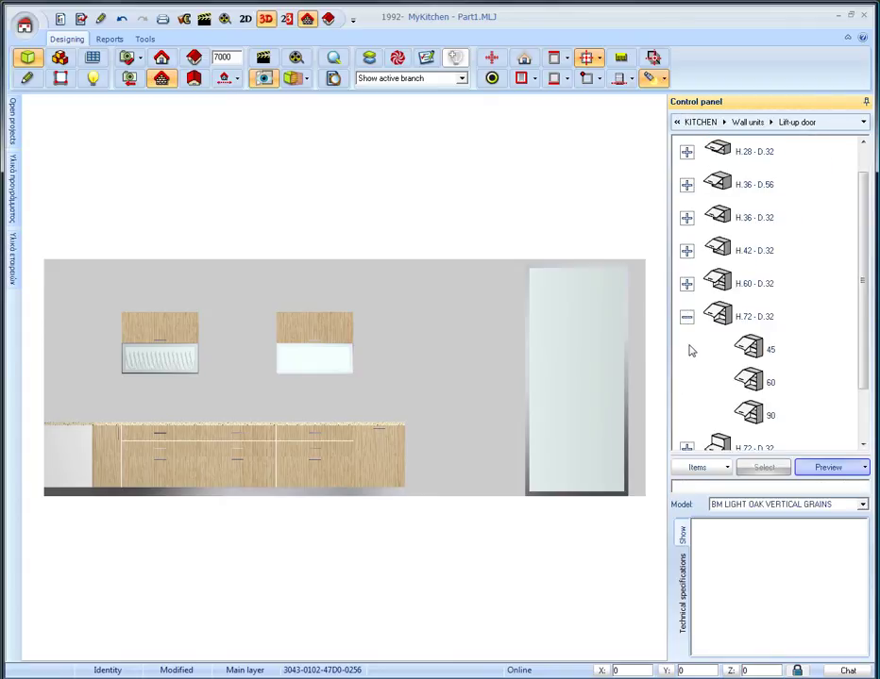
left_click(755, 387)
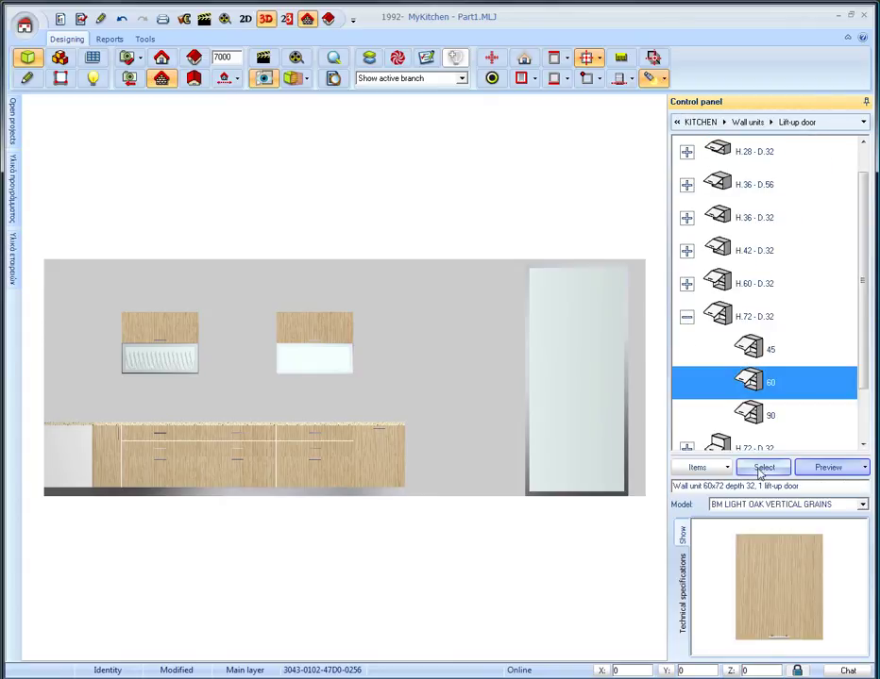
left_click(763, 467)
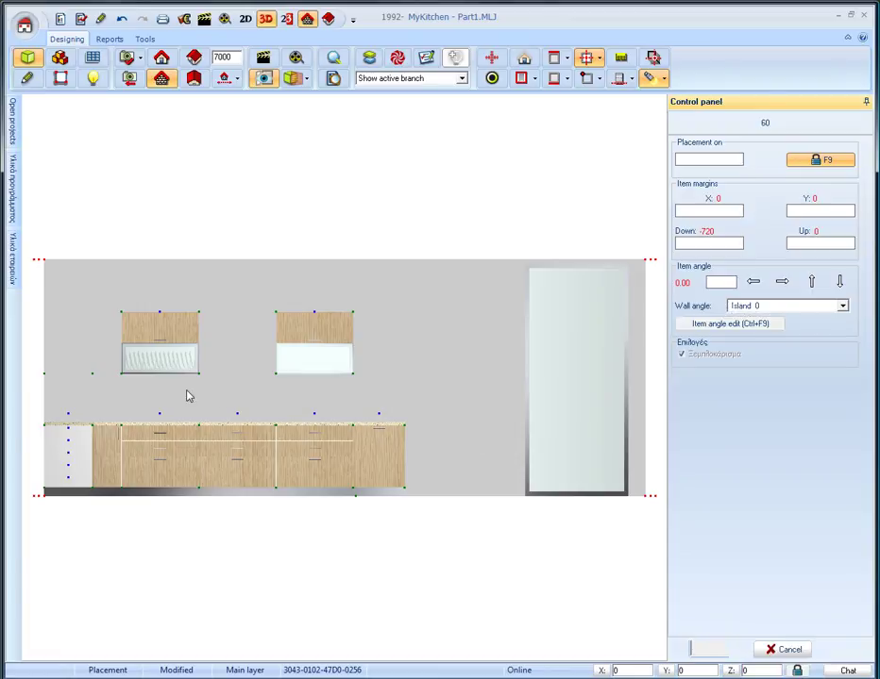
left_click(142, 356)
double_click(747, 381)
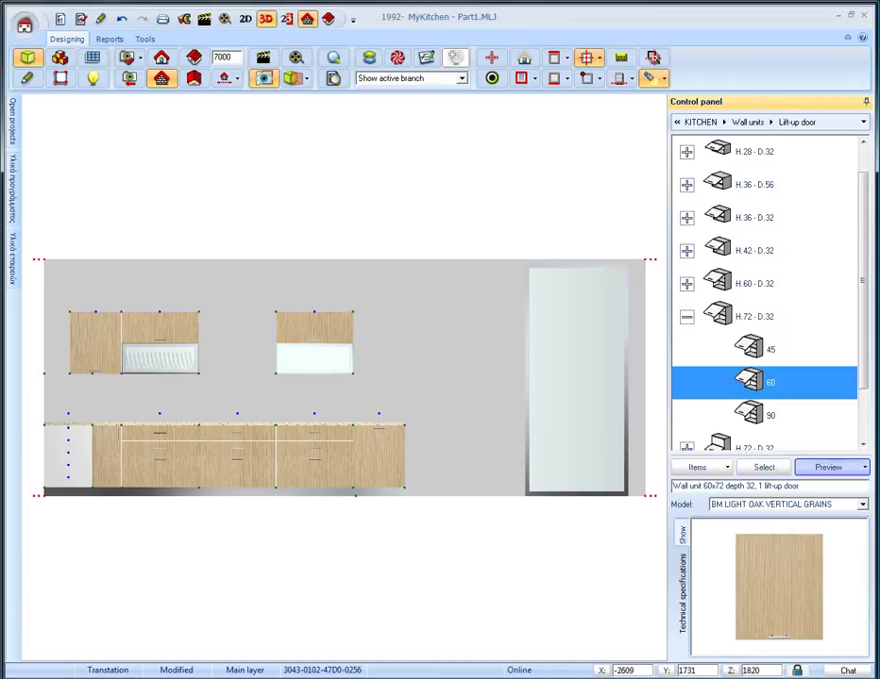
left_click(336, 383)
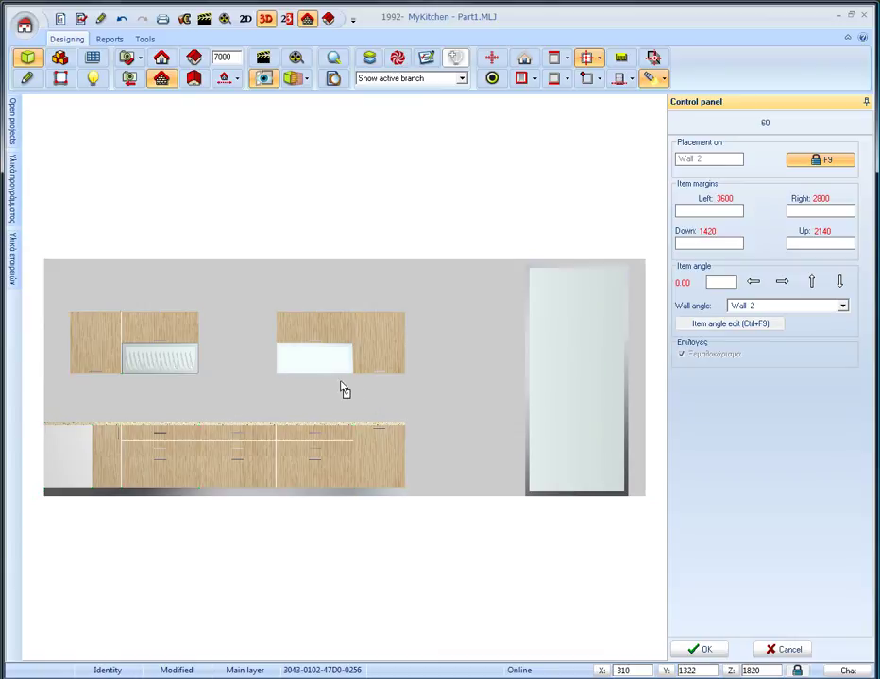
- Place the W.90 metallic hood, design 09, between the two groups of wall cabinets
key("BackSpace")
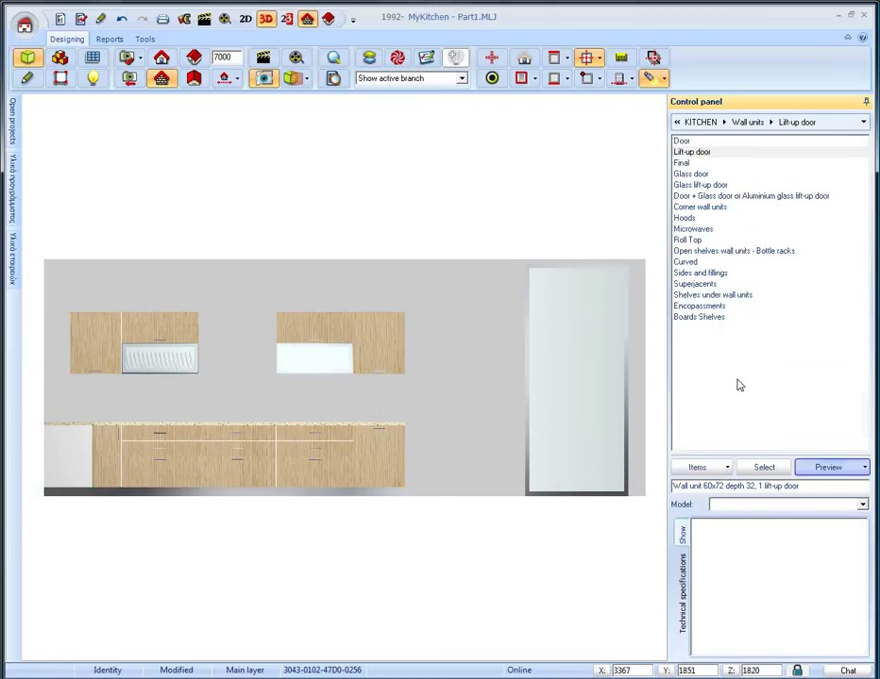
key("BackSpace")
key("BackSpace")
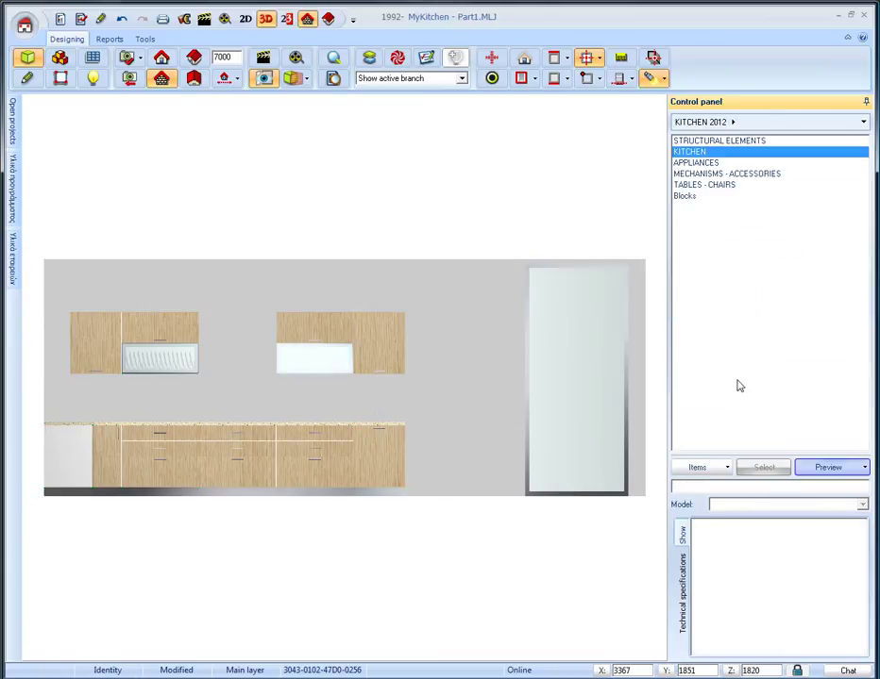
double_click(700, 164)
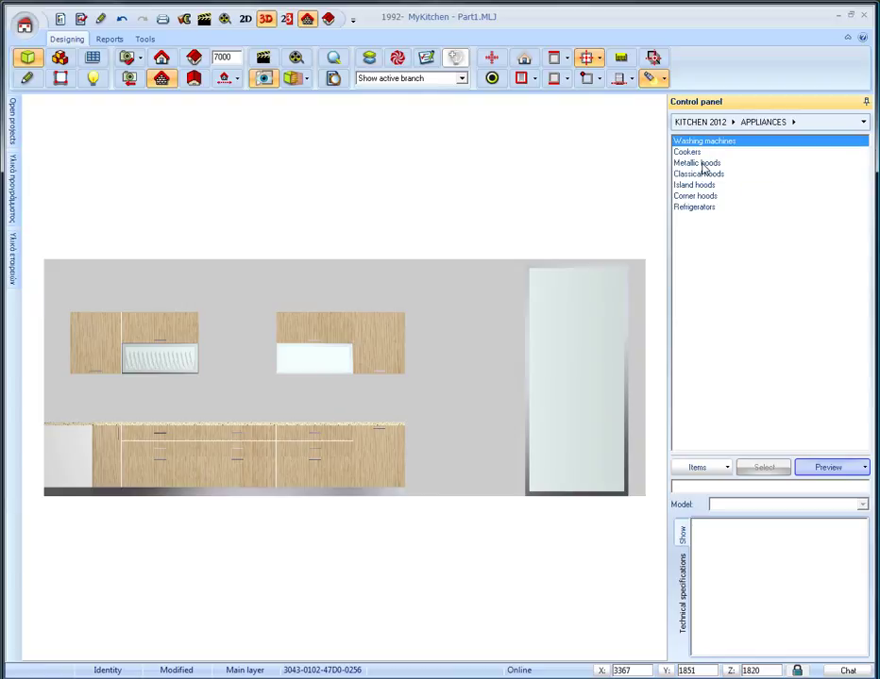
double_click(703, 163)
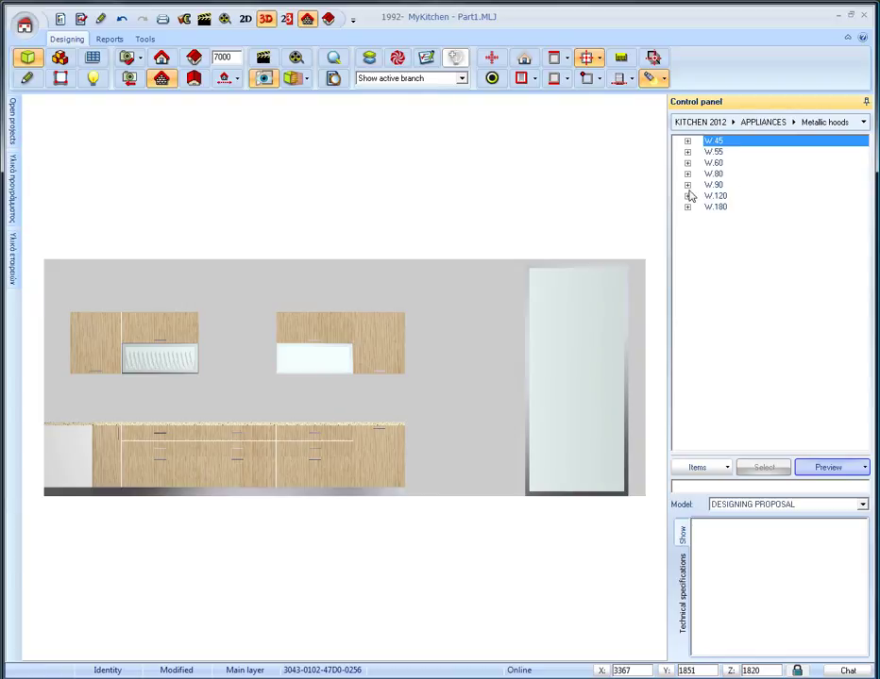
left_click(687, 186)
left_click(740, 241)
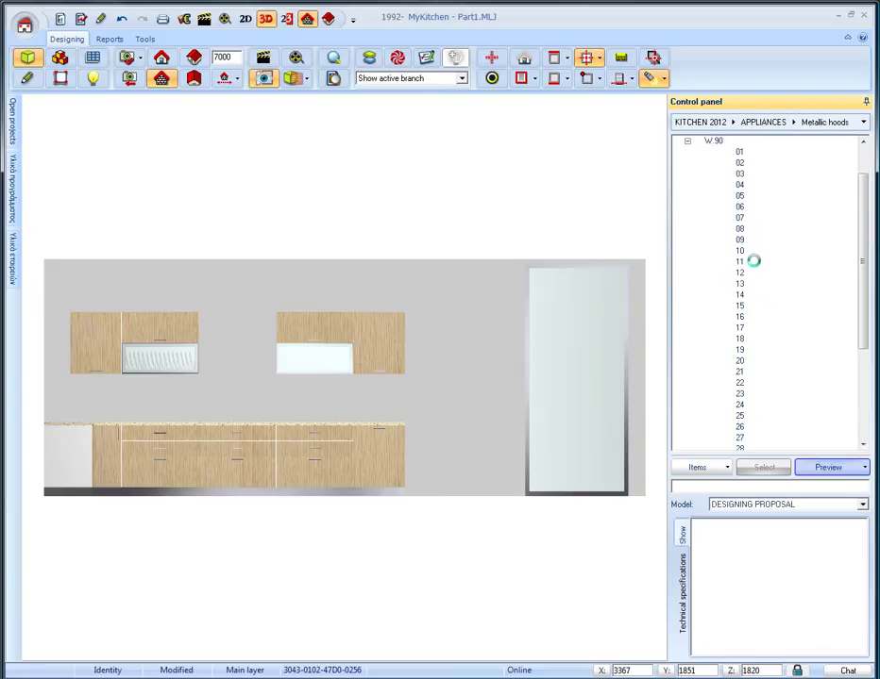
left_click(759, 467)
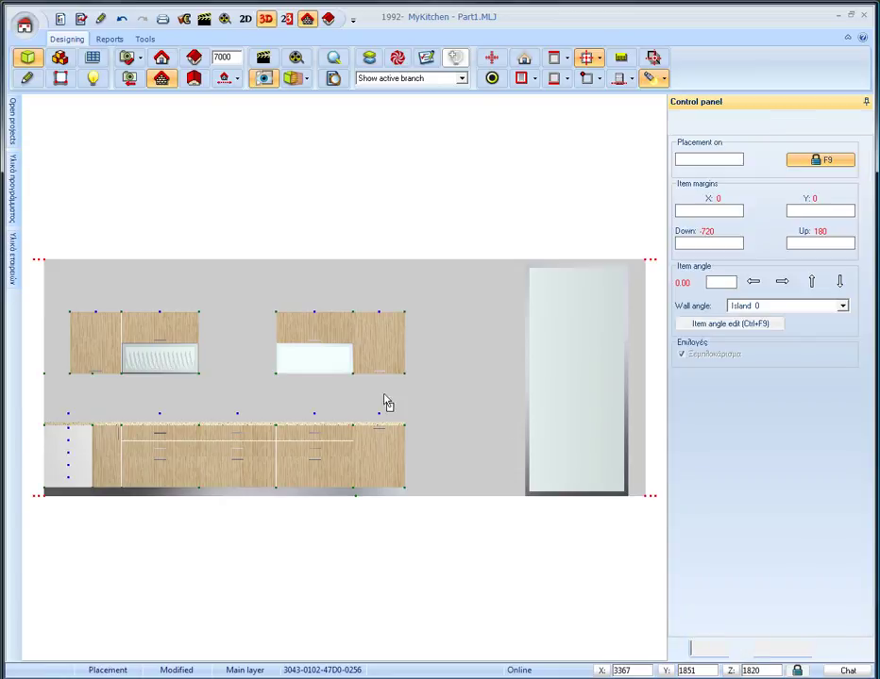
left_click(225, 355)
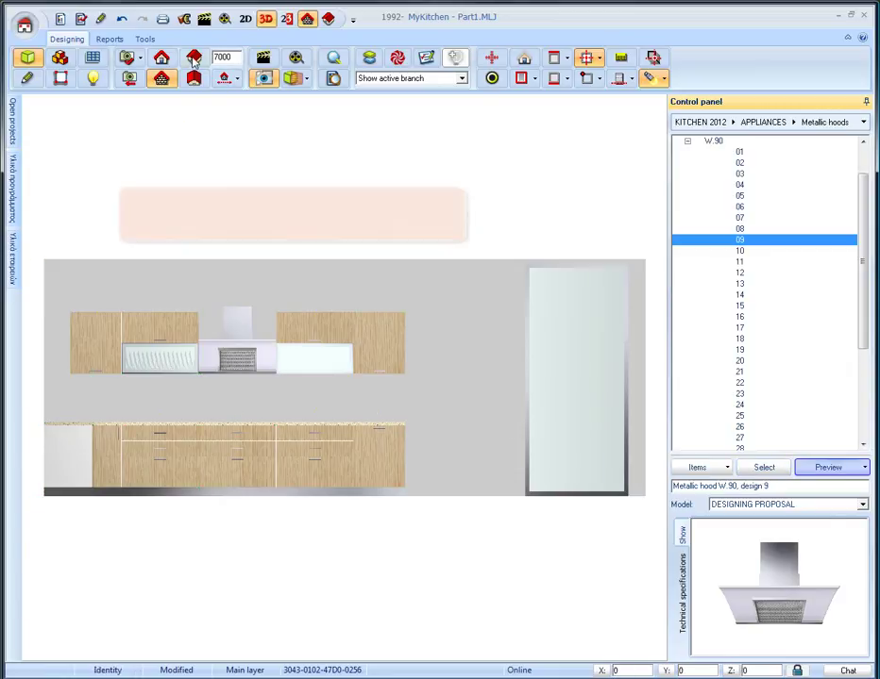
- In the 3D view, attach hob 03 (870x510, 1 hotplate + 4 gas) from Hobs for units 90cm to the 90 cm drawer base unit
left_click(194, 58)
left_click_drag(108, 414, 273, 310)
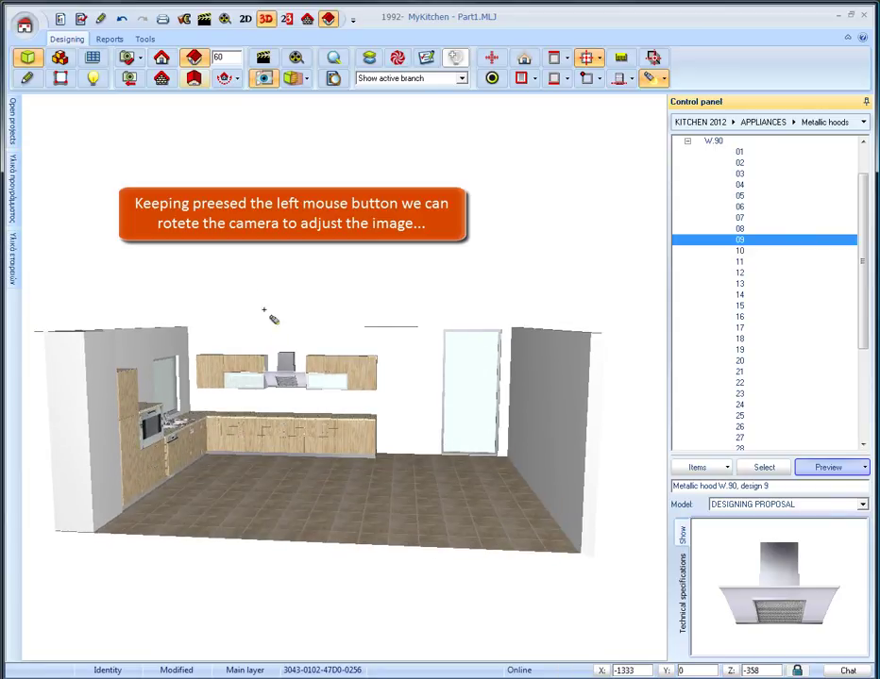
left_click(290, 436)
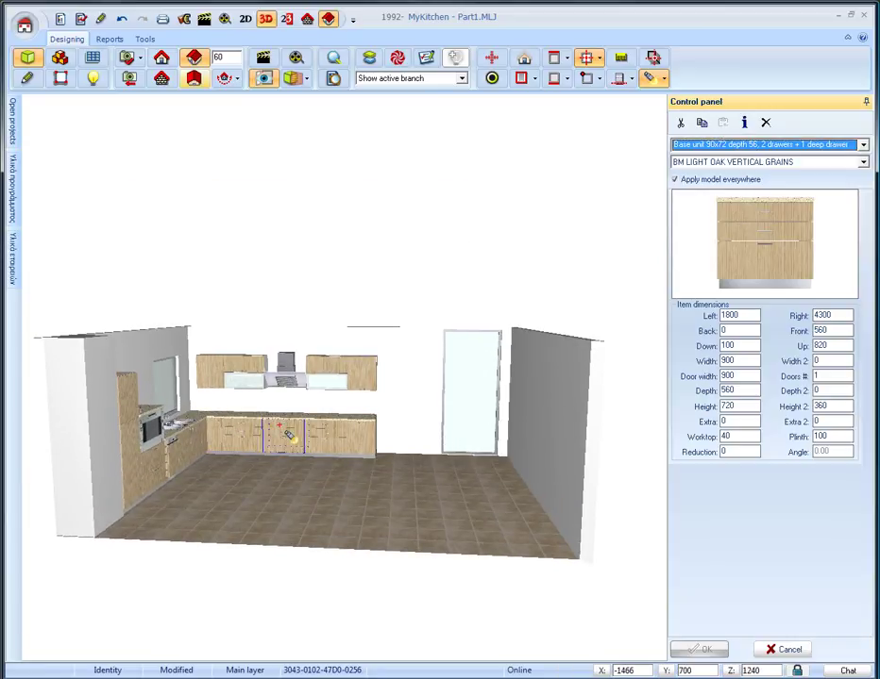
right_click(282, 423)
left_click(365, 299)
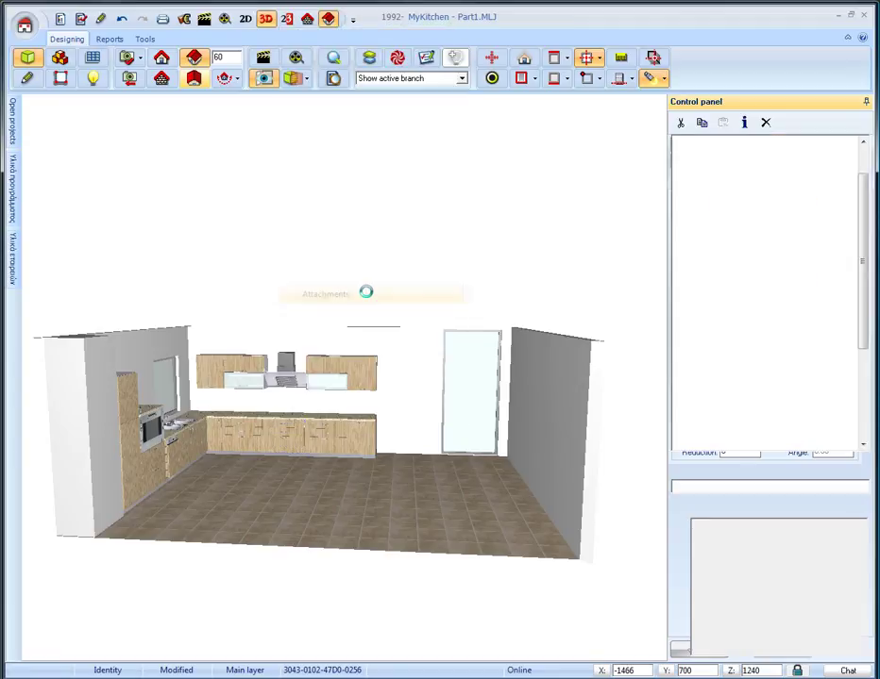
left_click(139, 312)
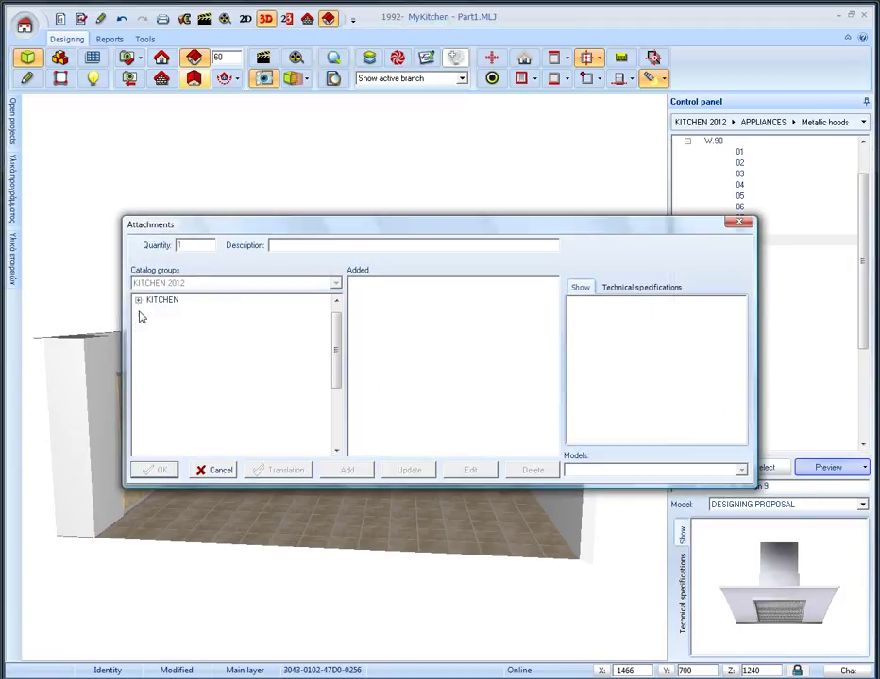
left_click(151, 378)
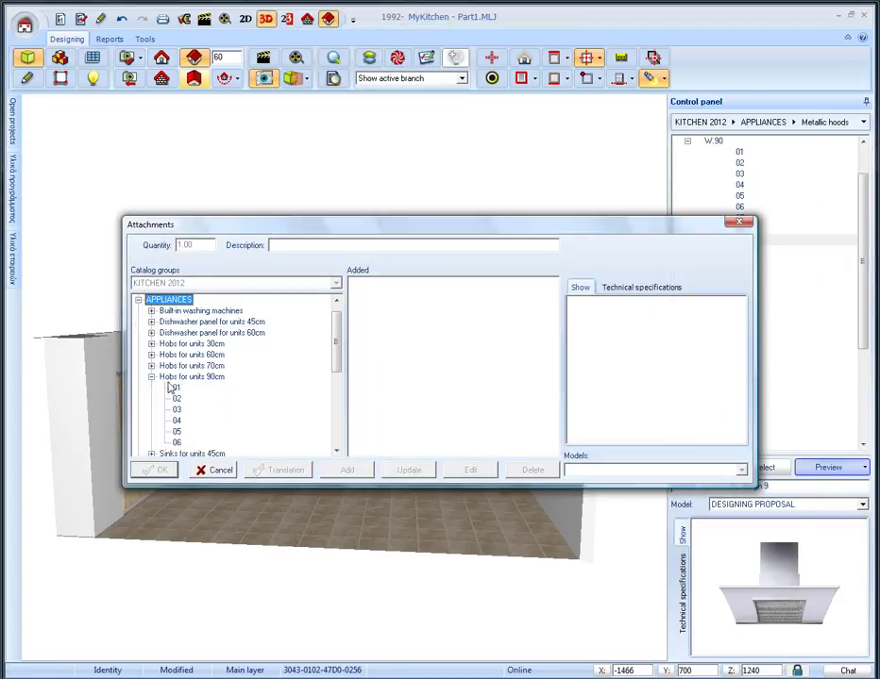
left_click(176, 411)
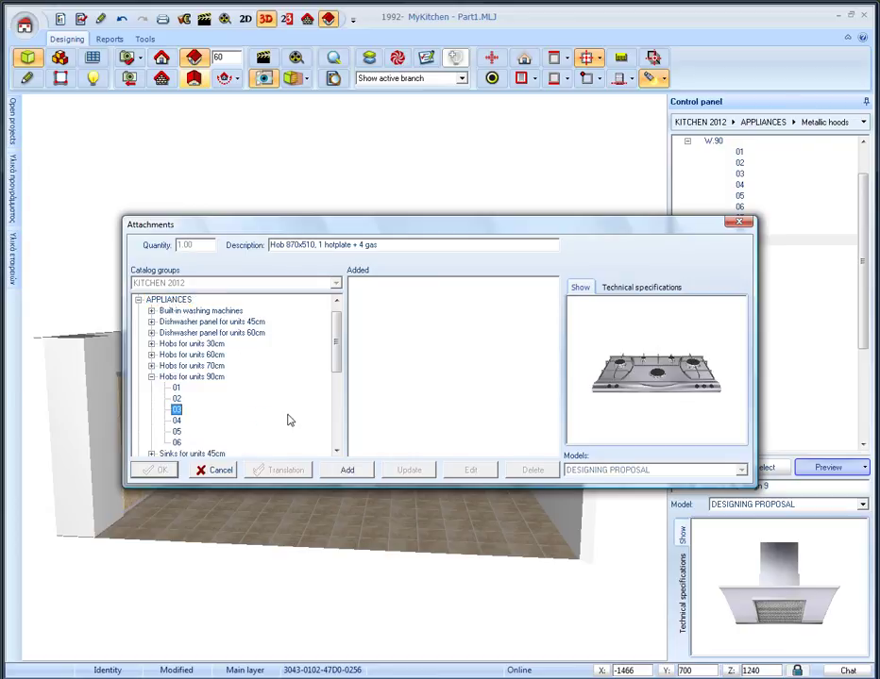
left_click(355, 472)
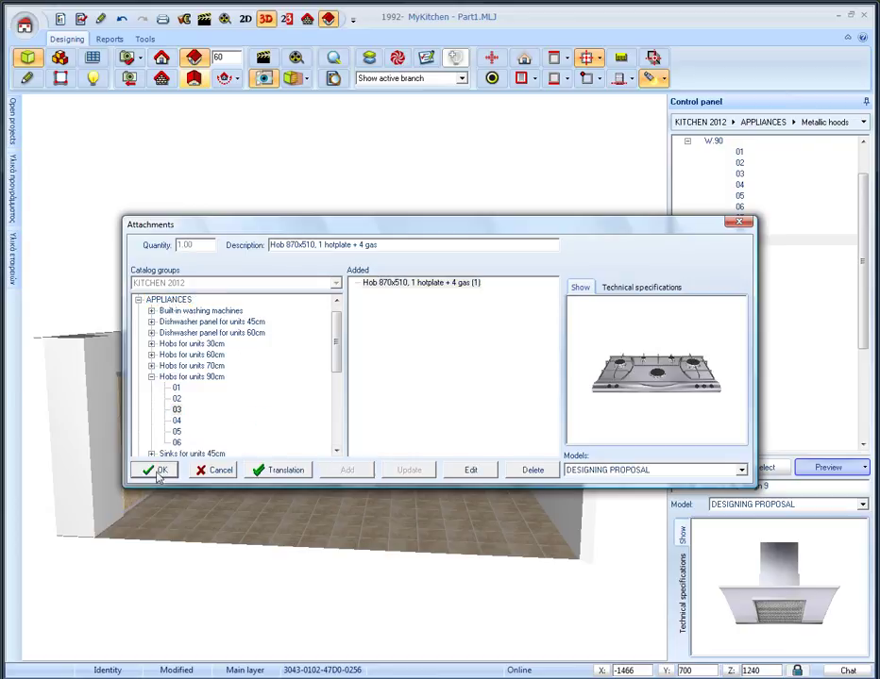
left_click(158, 471)
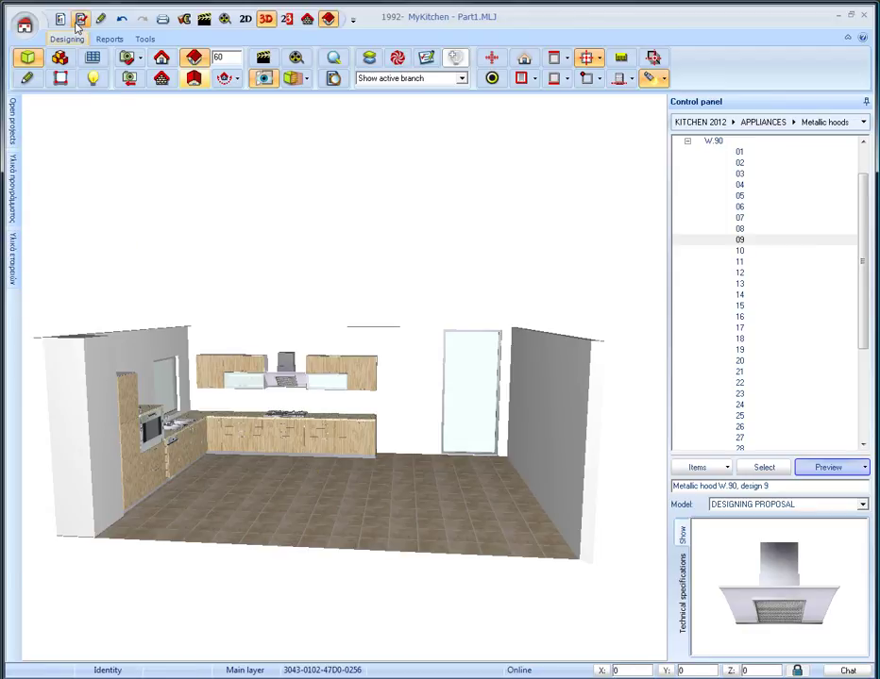
- Close the active project, then load MyKitchen - Part1.MLJ from the Jobs folder
left_click(24, 24)
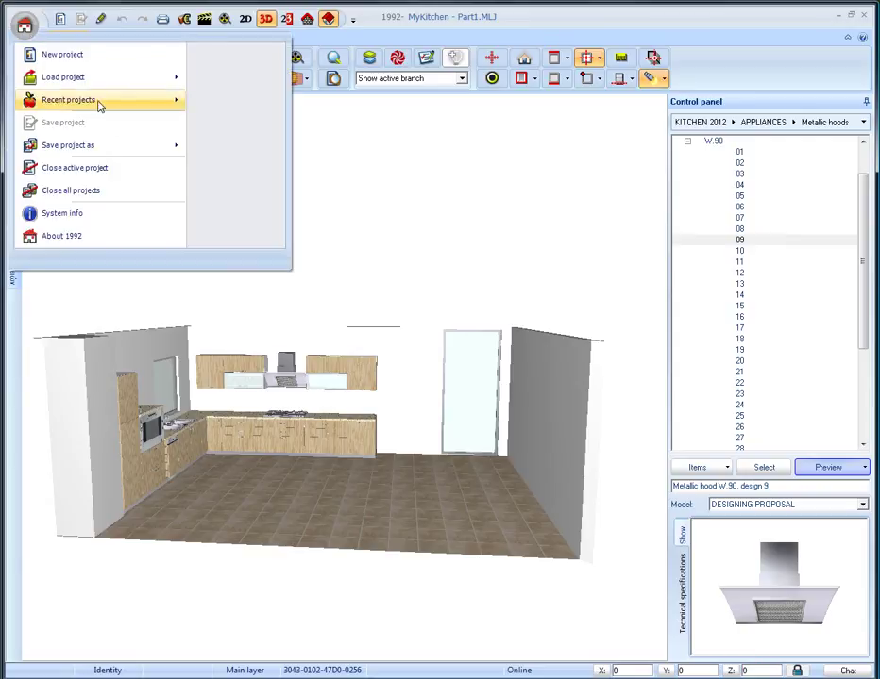
left_click(123, 168)
left_click(24, 23)
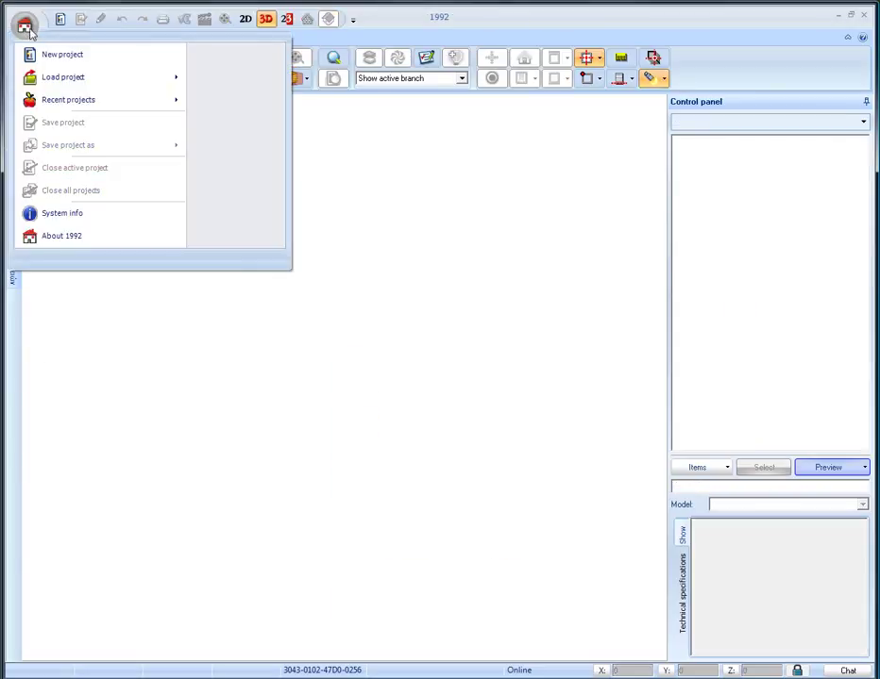
mouse_move(147, 86)
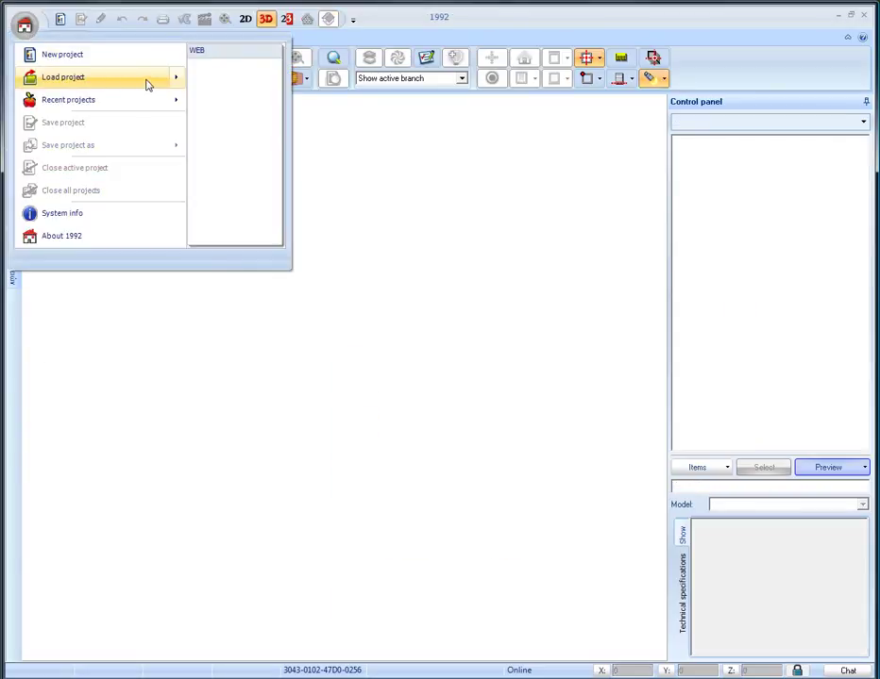
left_click(146, 81)
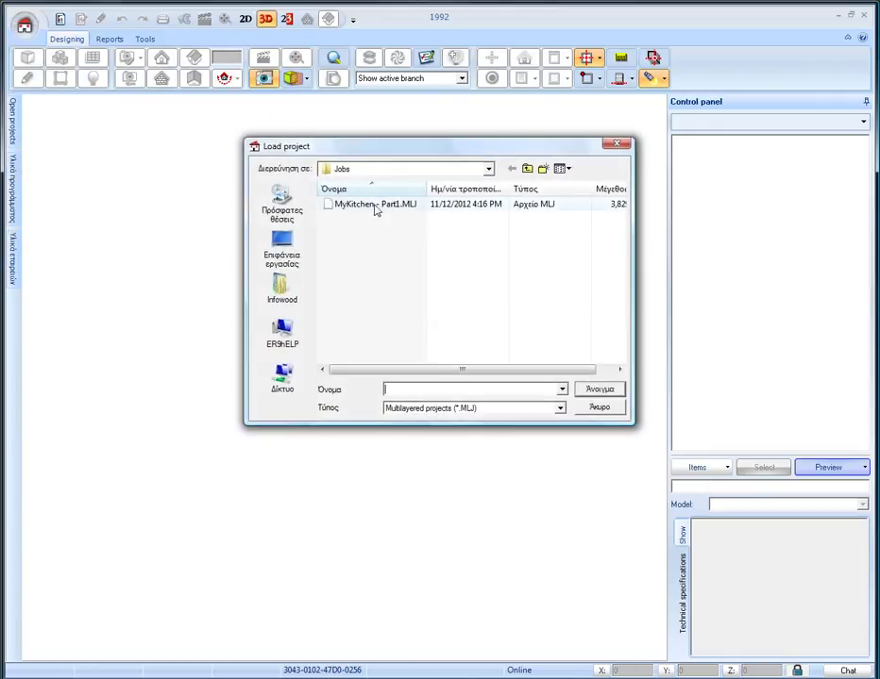
left_click(387, 204)
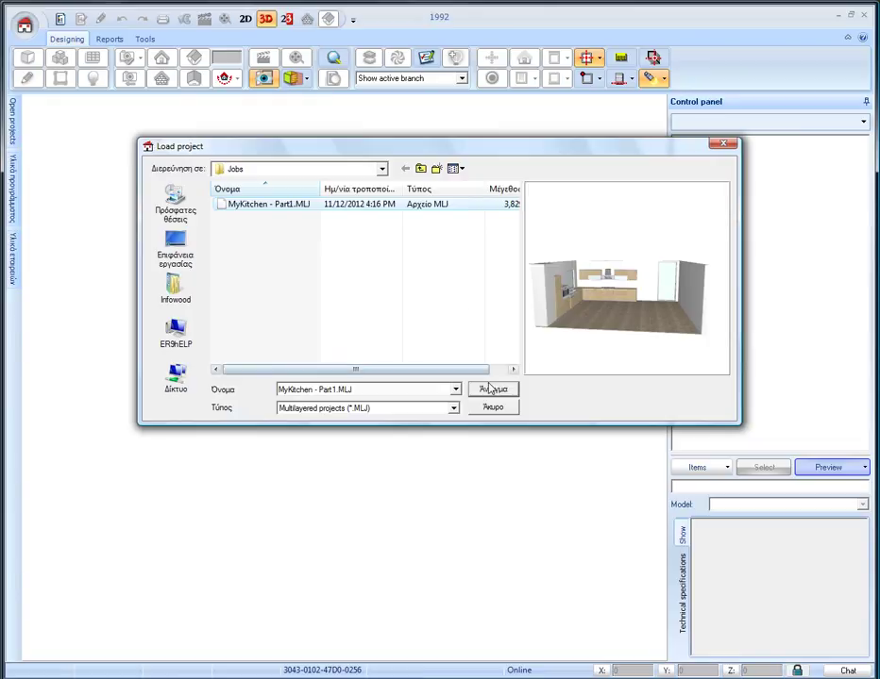
left_click(490, 391)
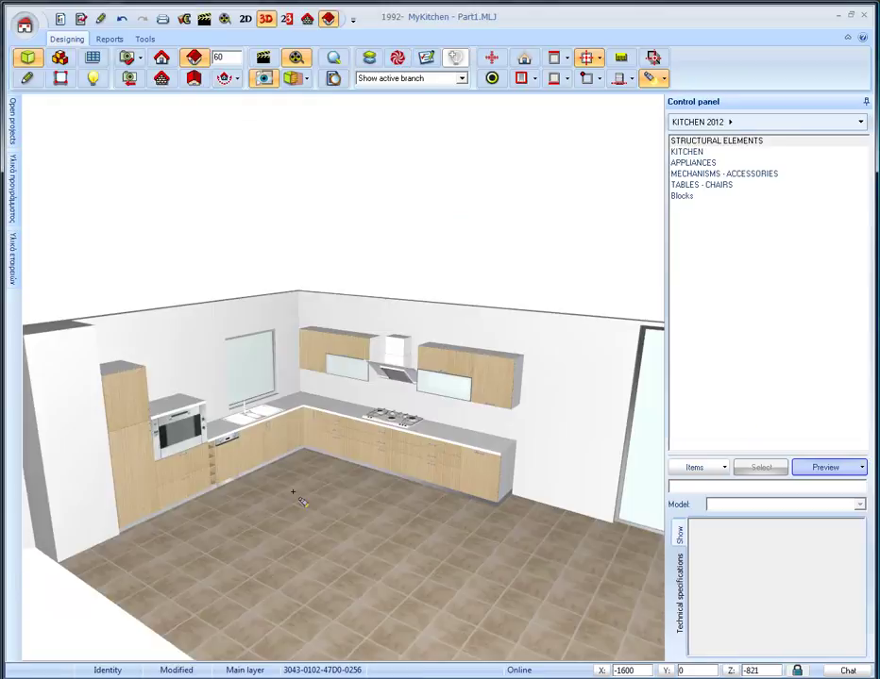